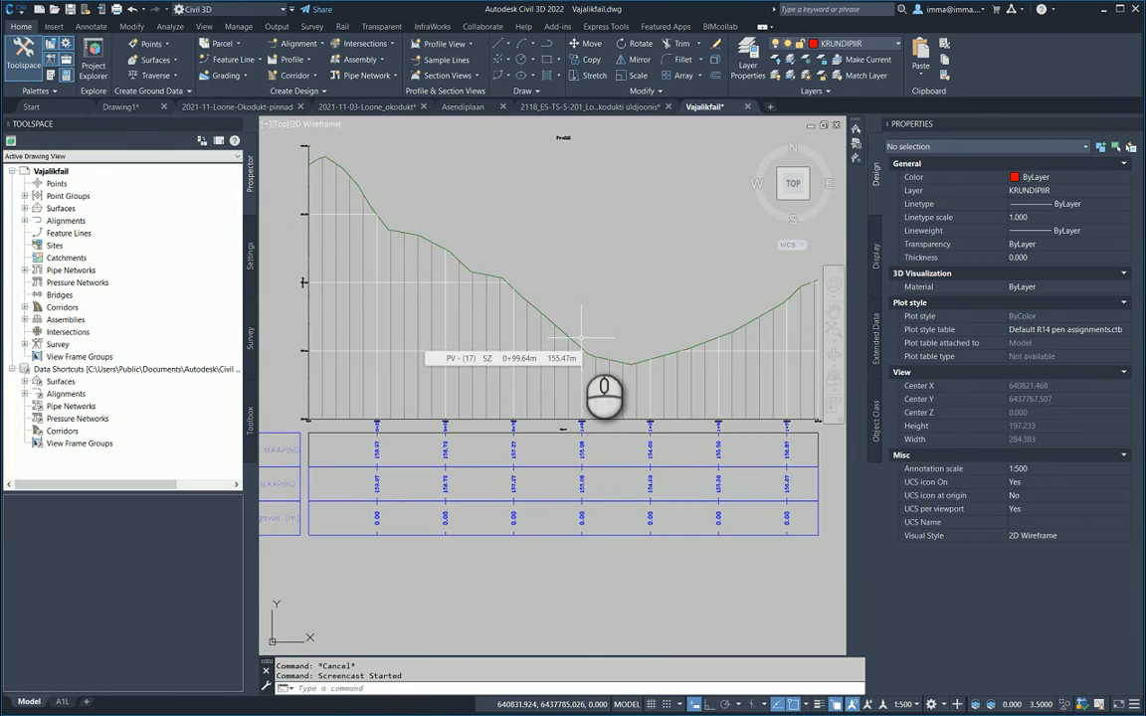
Step: Create a layout profile named PUNANE JOON in the profile view, with style proj_vert and label set pikikalded
middle_drag(438, 257, 435, 350)
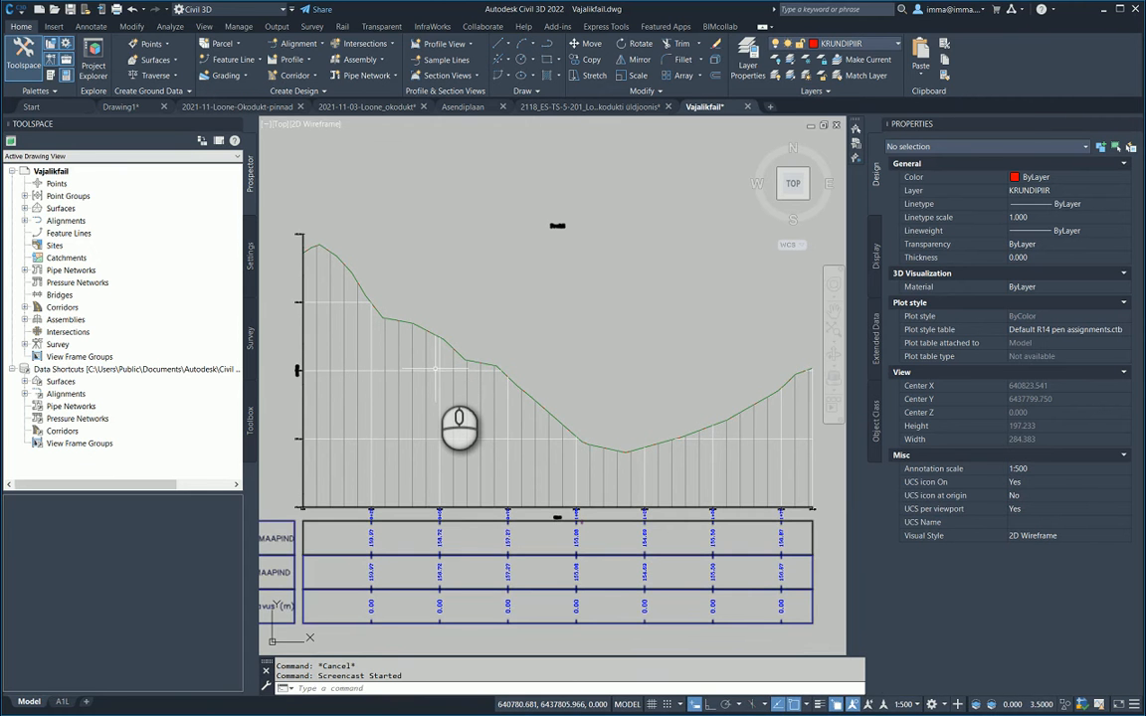
click(435, 370)
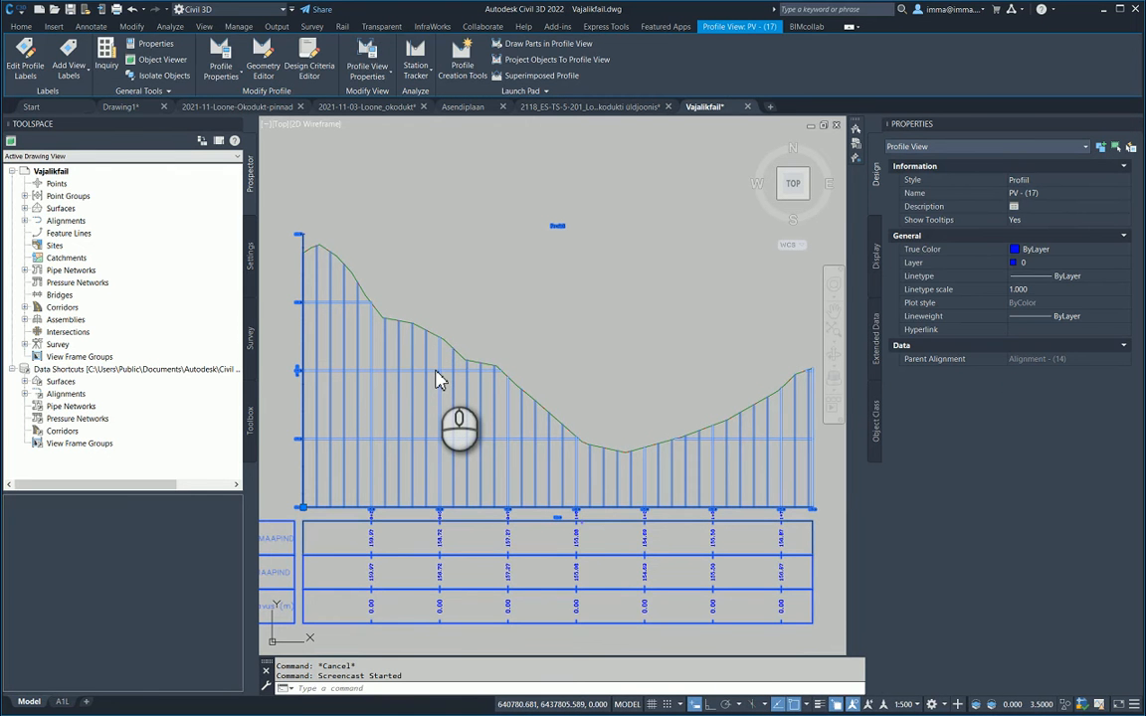
click(477, 82)
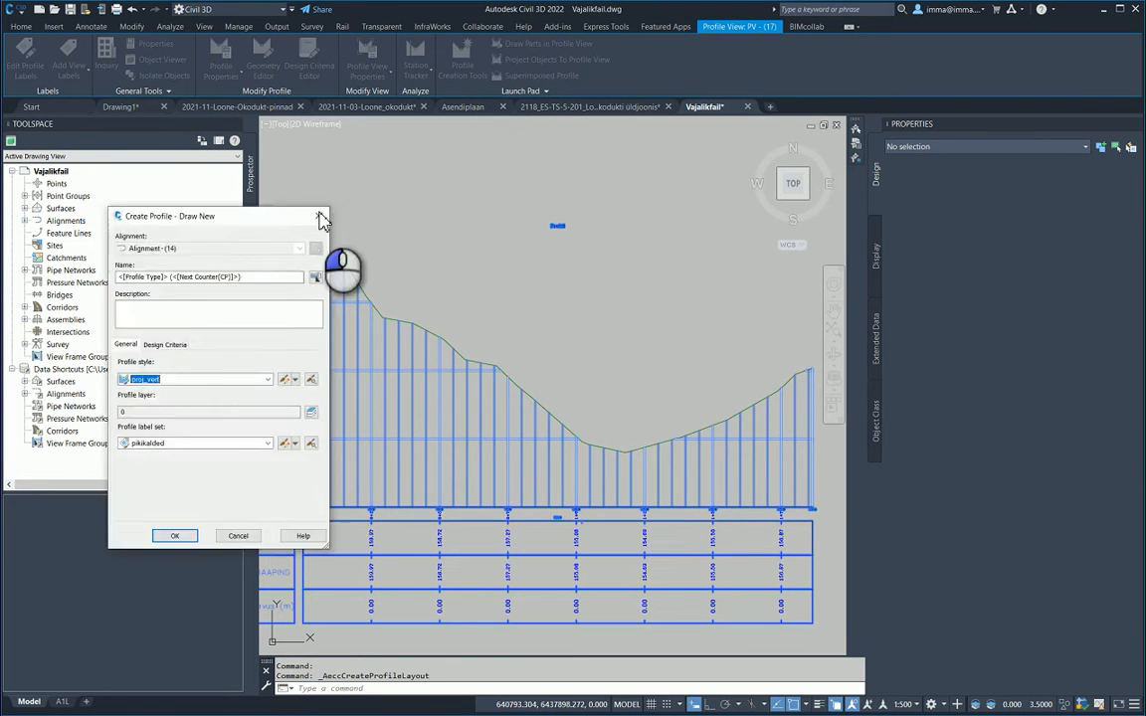
drag(298, 218, 732, 193)
click(738, 247)
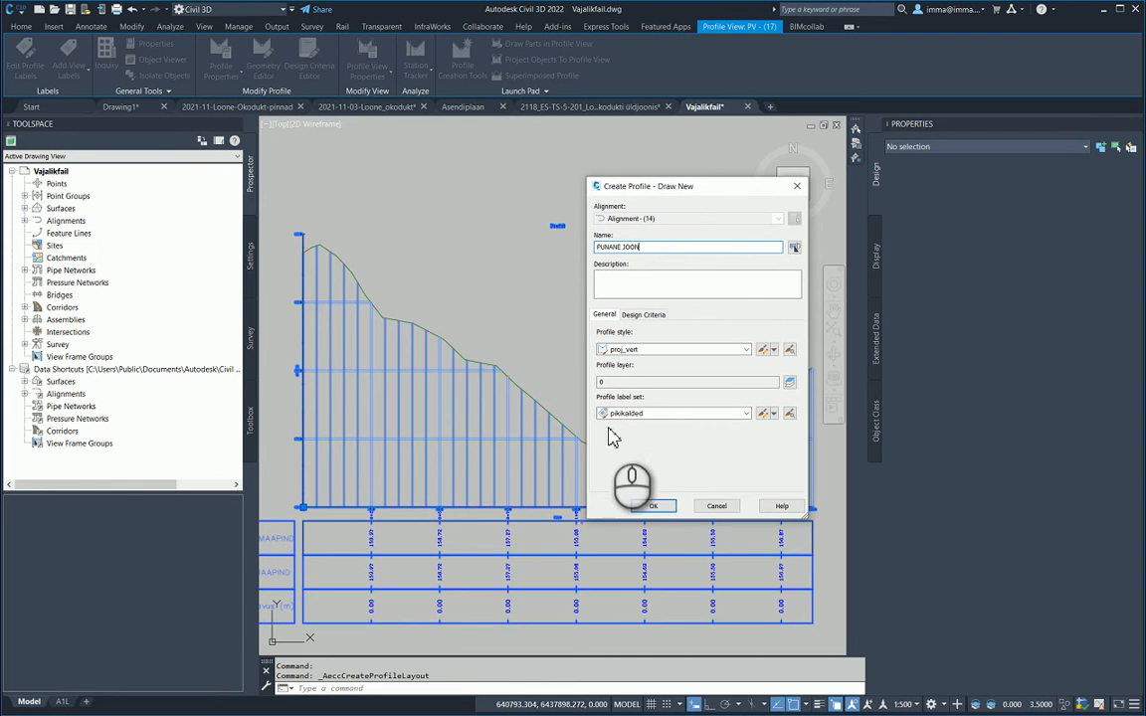
click(663, 507)
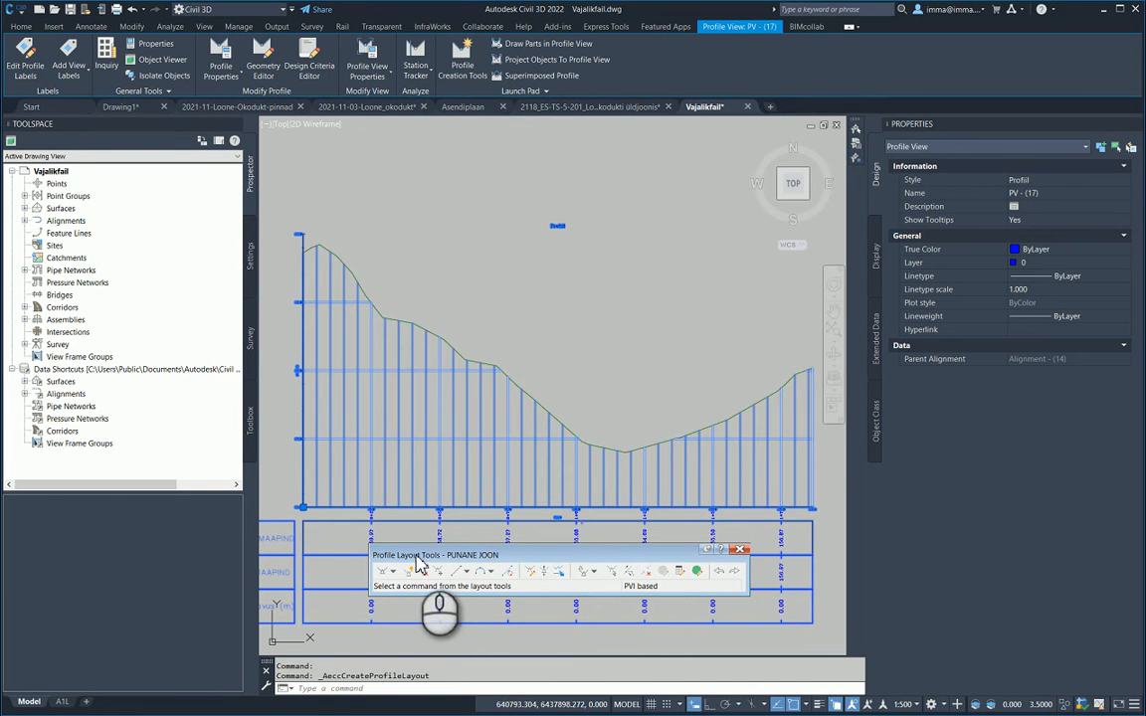
Step: Draw a single straight tangent descending from the profile view's start axis to its end edge, using Nearest snaps at both ends
click(394, 571)
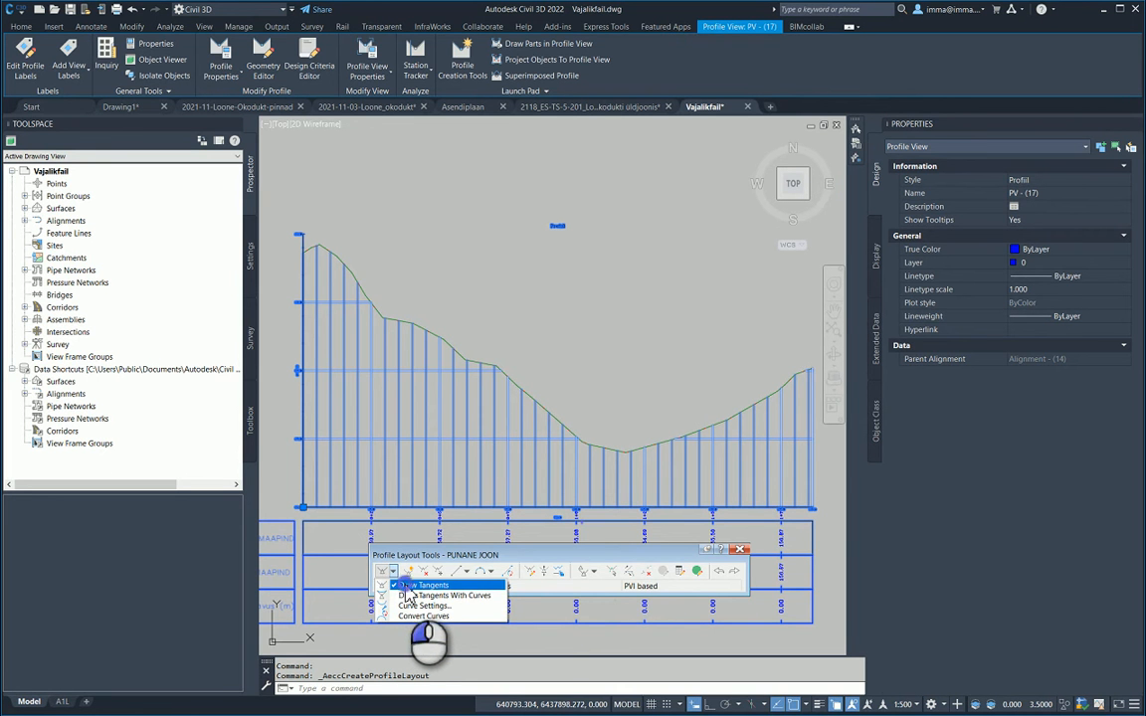
click(408, 585)
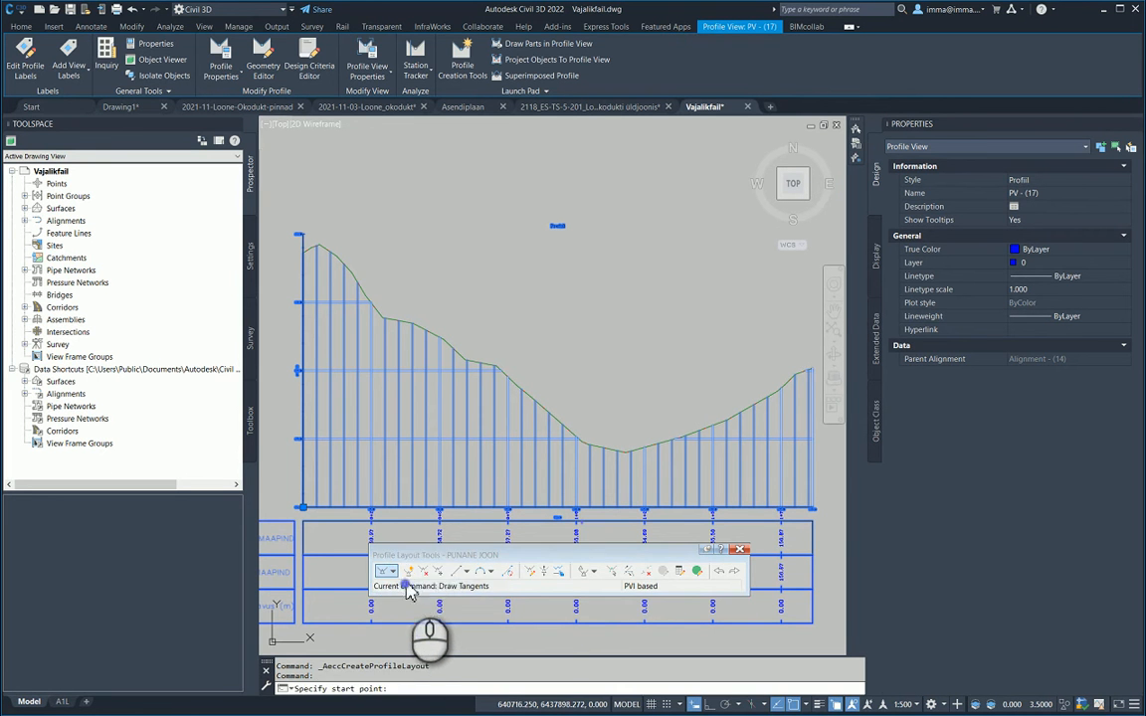
shift+right_click(301, 408)
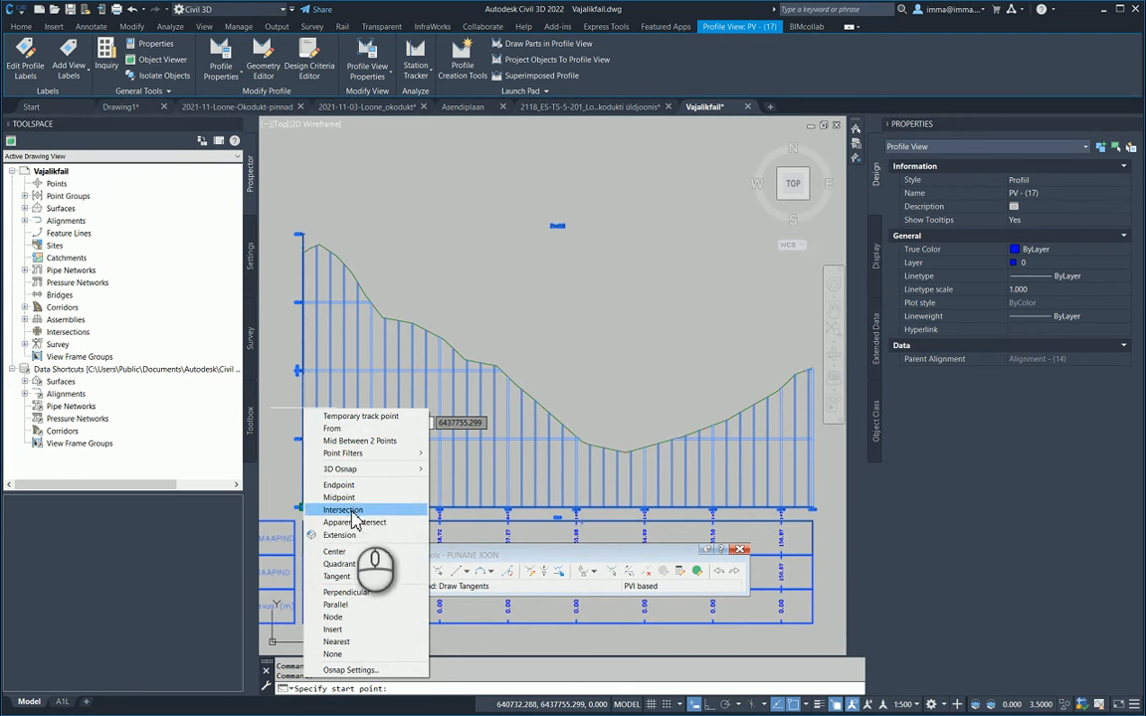
click(358, 642)
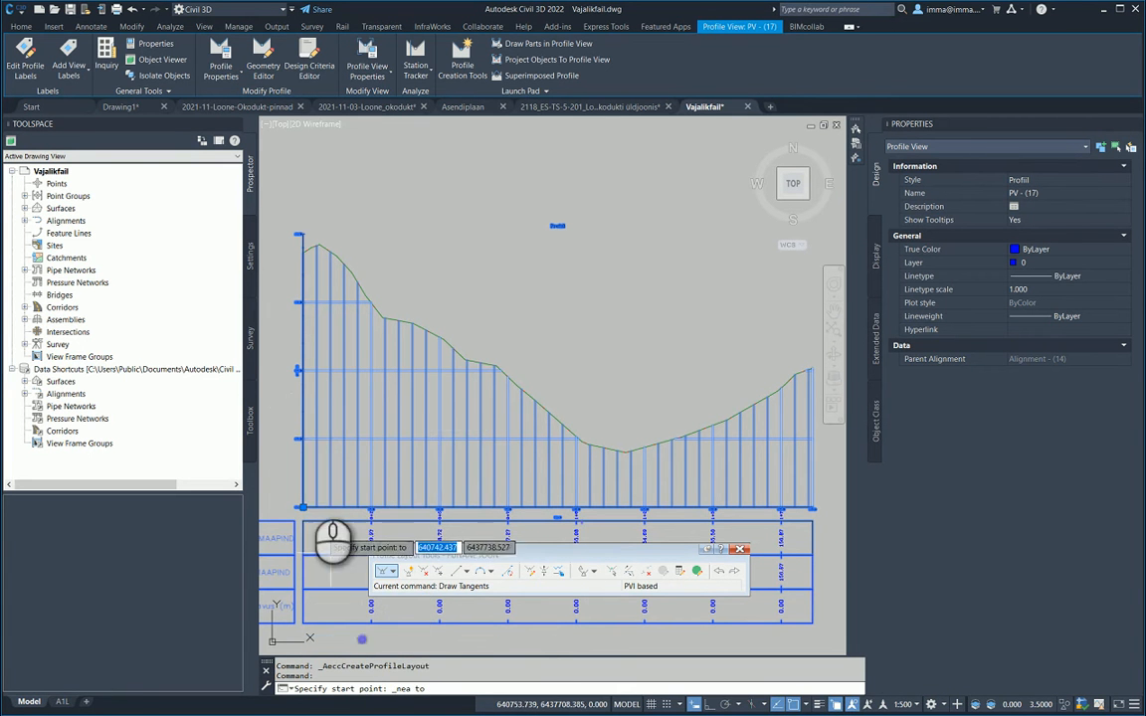
click(301, 399)
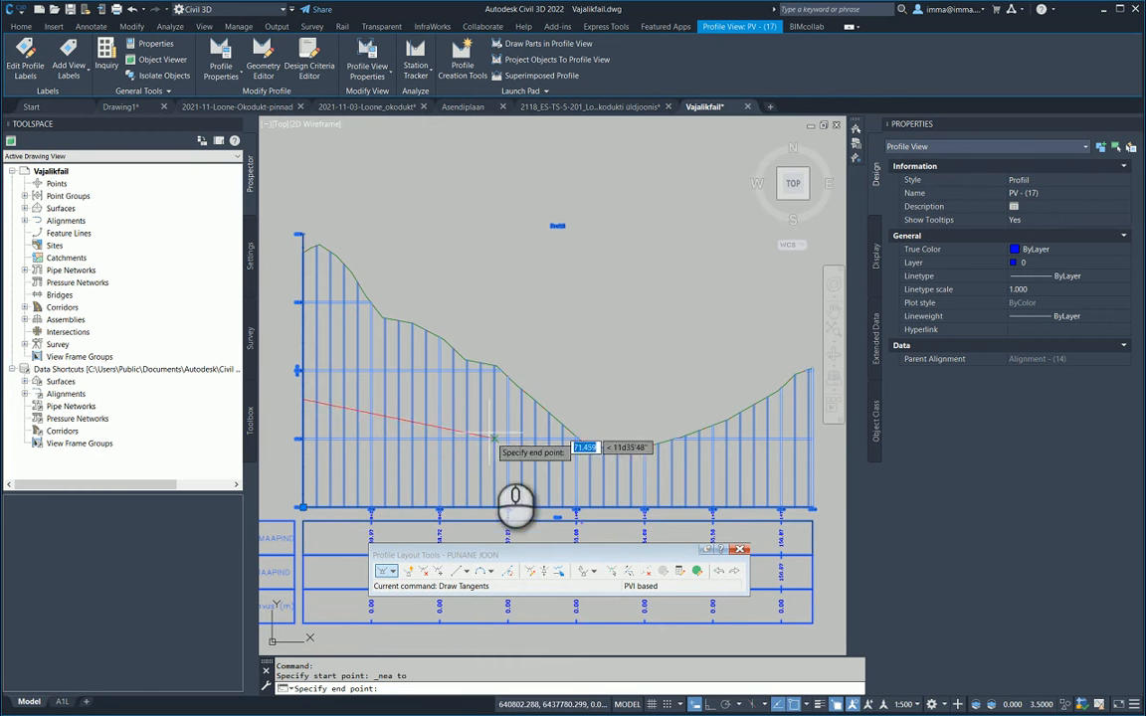
shift+right_click(718, 481)
click(741, 441)
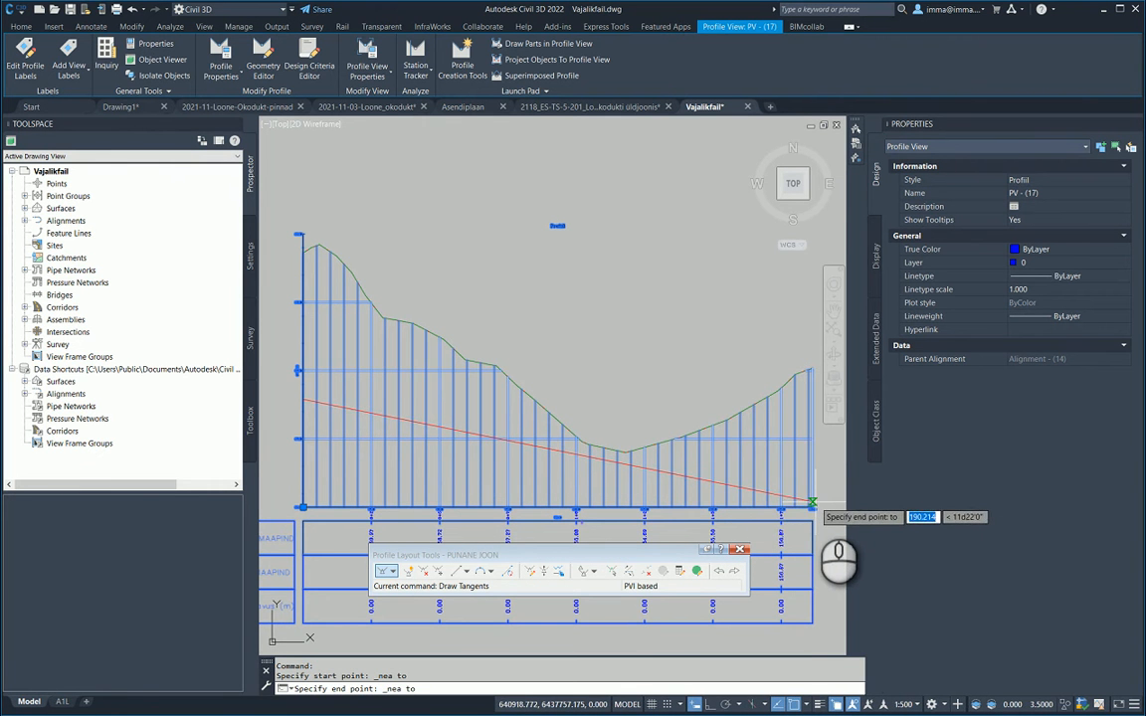
click(811, 501)
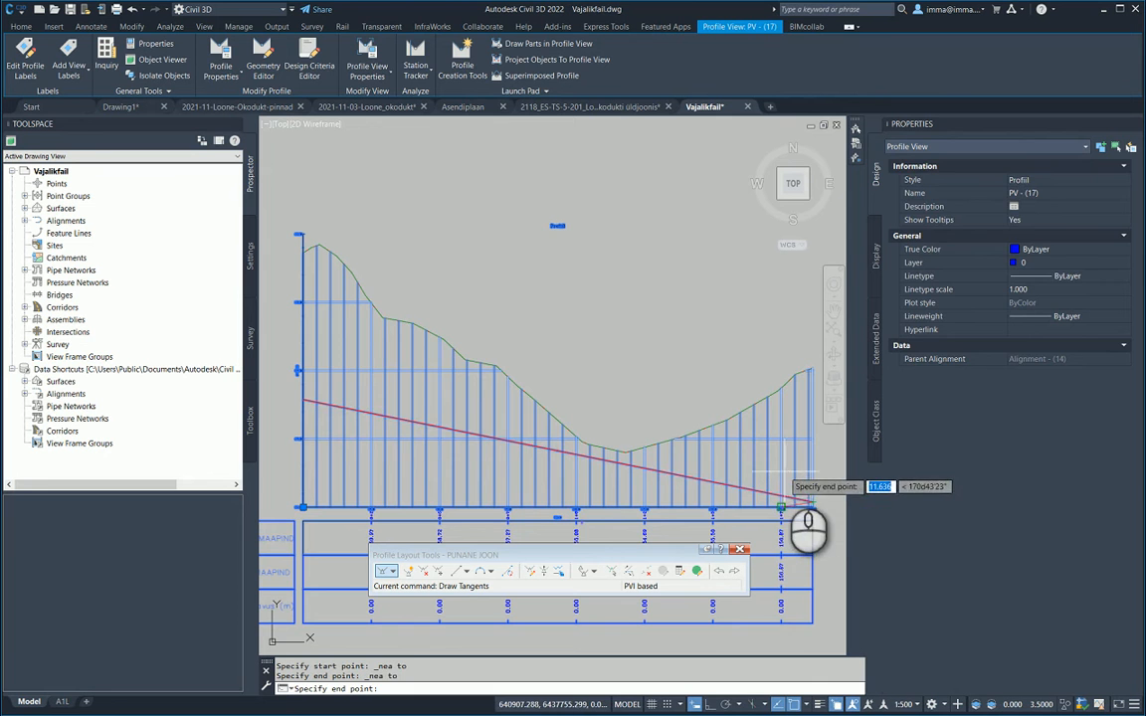
key(Return)
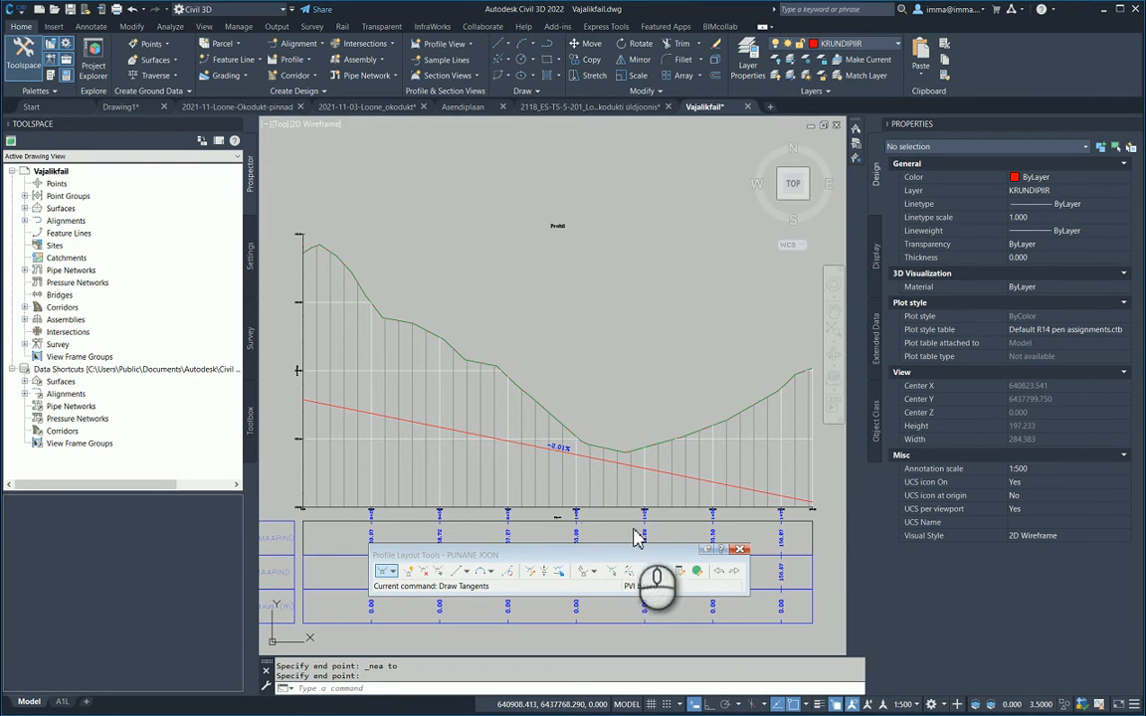
Step: Examine the new profile's PVI stations, elevations and grades in the profile entity table, and close the profile layout tools
click(697, 574)
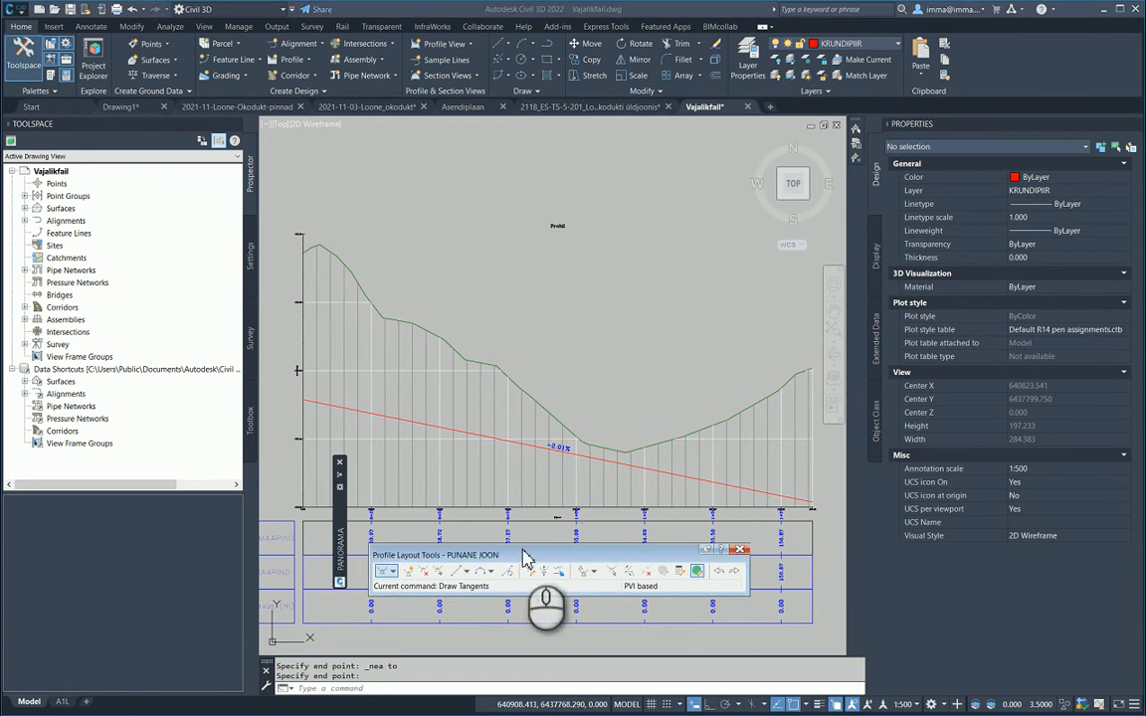
mouse_move(341, 537)
drag(340, 537, 214, 605)
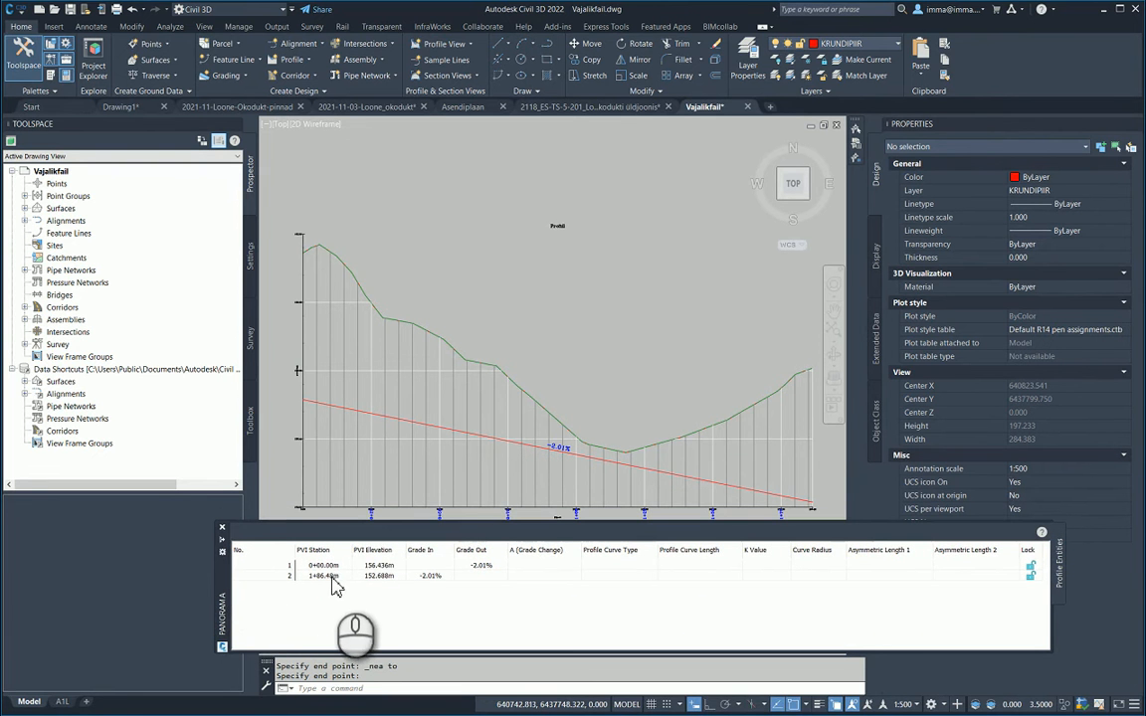
click(370, 570)
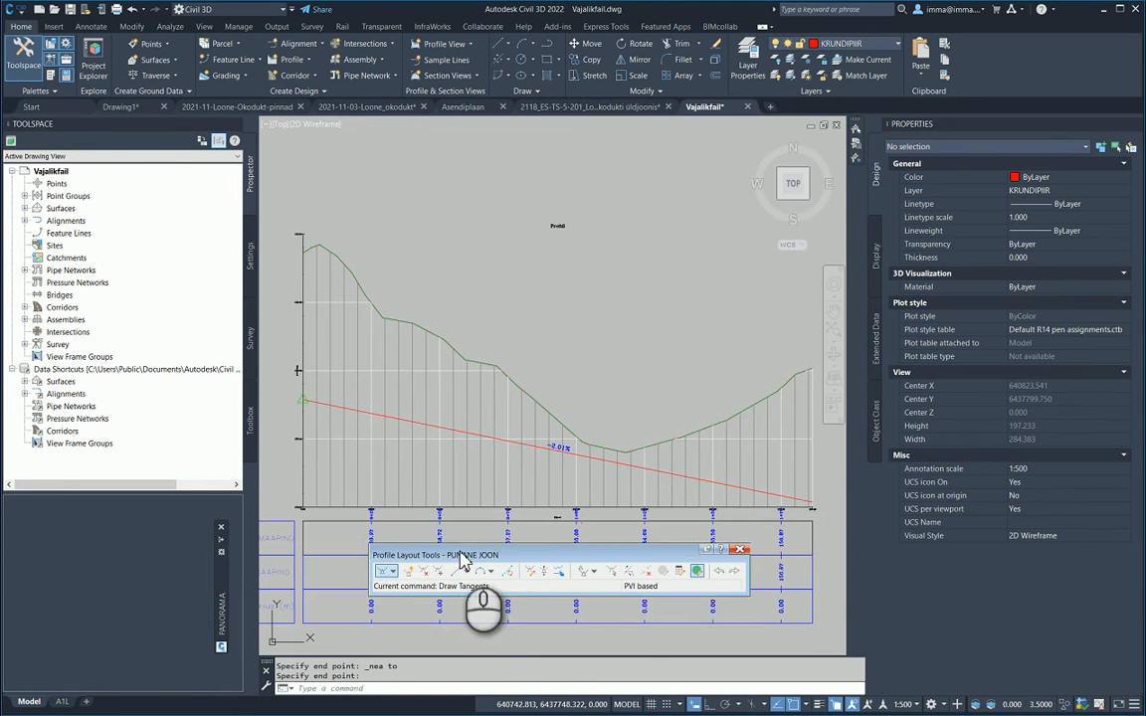
drag(459, 552, 467, 588)
click(748, 584)
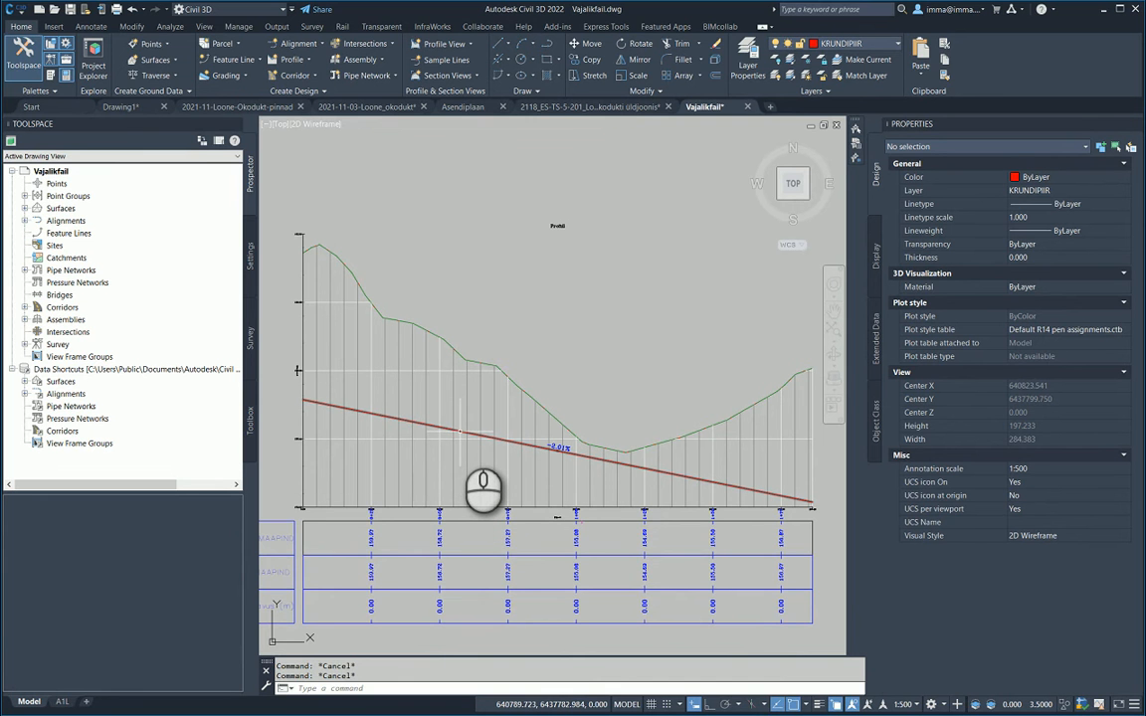
Step: Open the PUNANE JOON profile in the geometry editor and bring up its table of profile entities
mouse_move(460, 432)
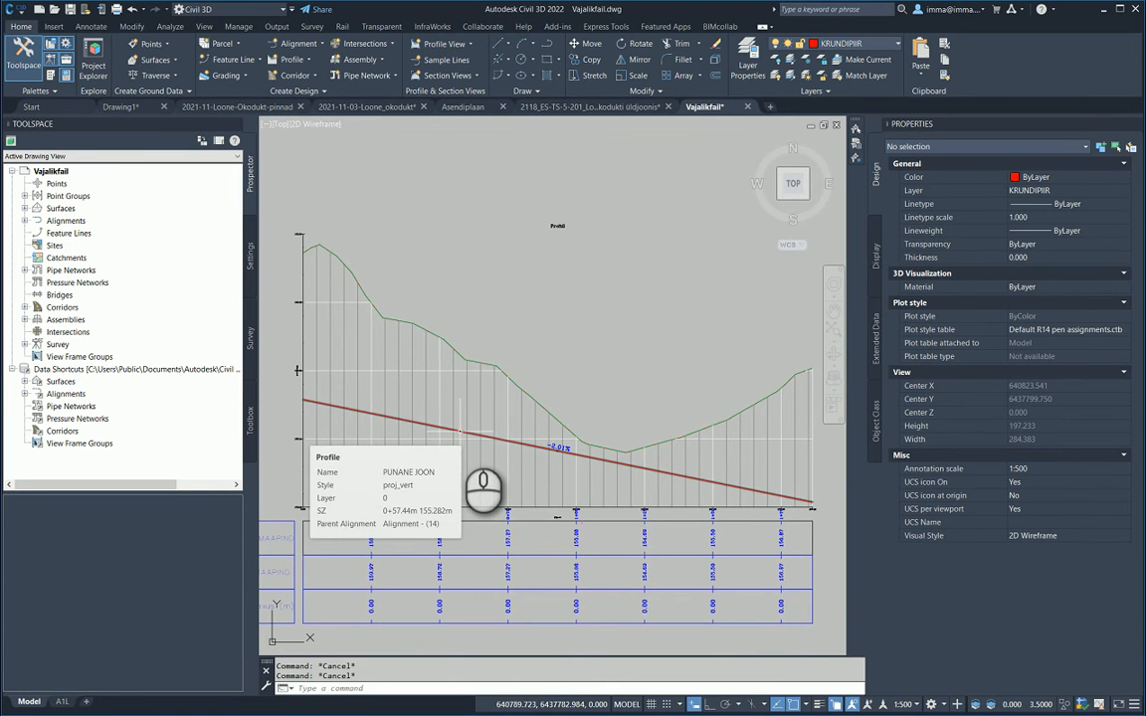
click(460, 432)
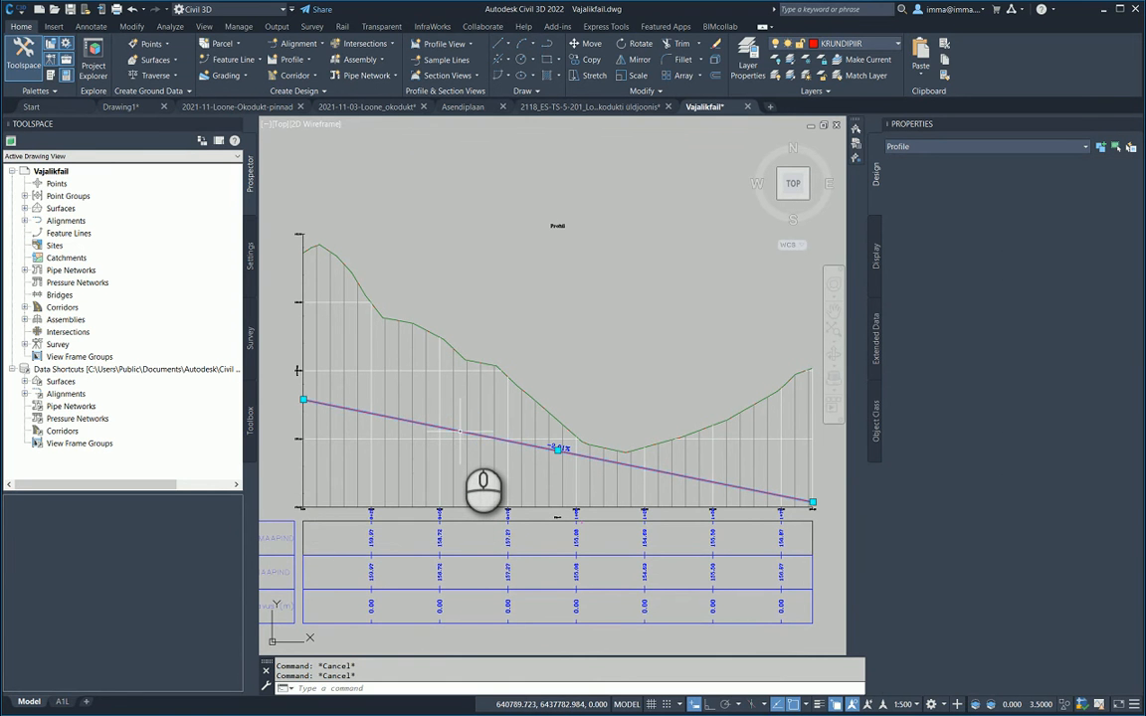
right_click(459, 431)
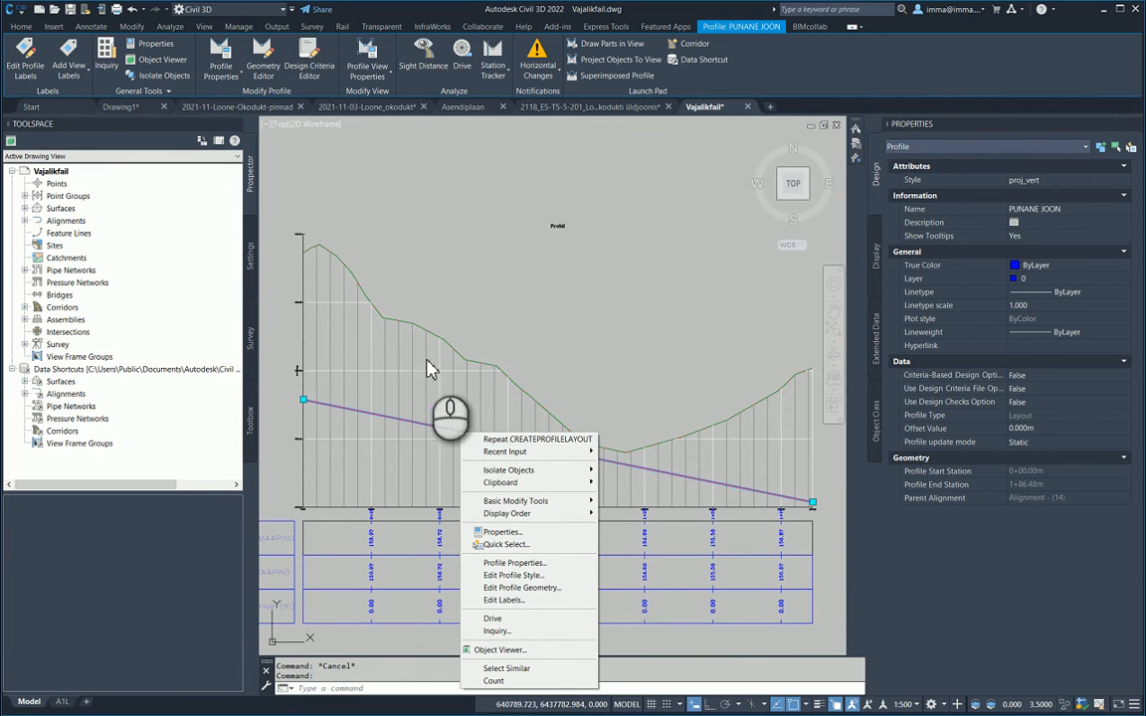
click(264, 70)
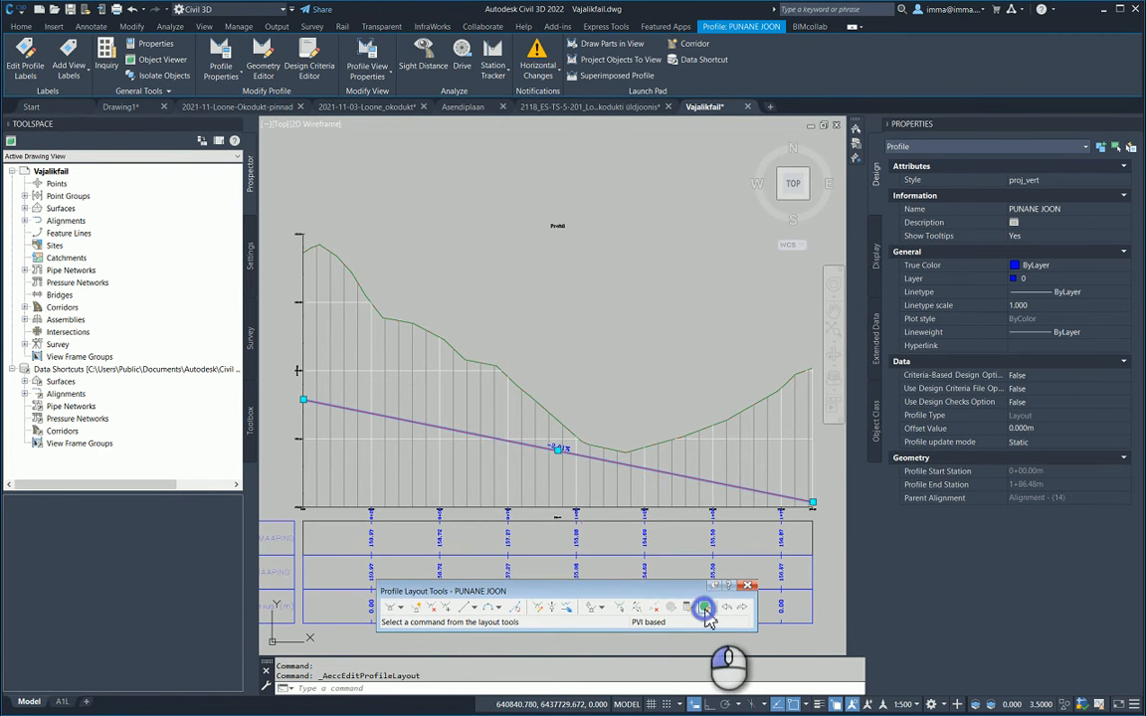
click(704, 608)
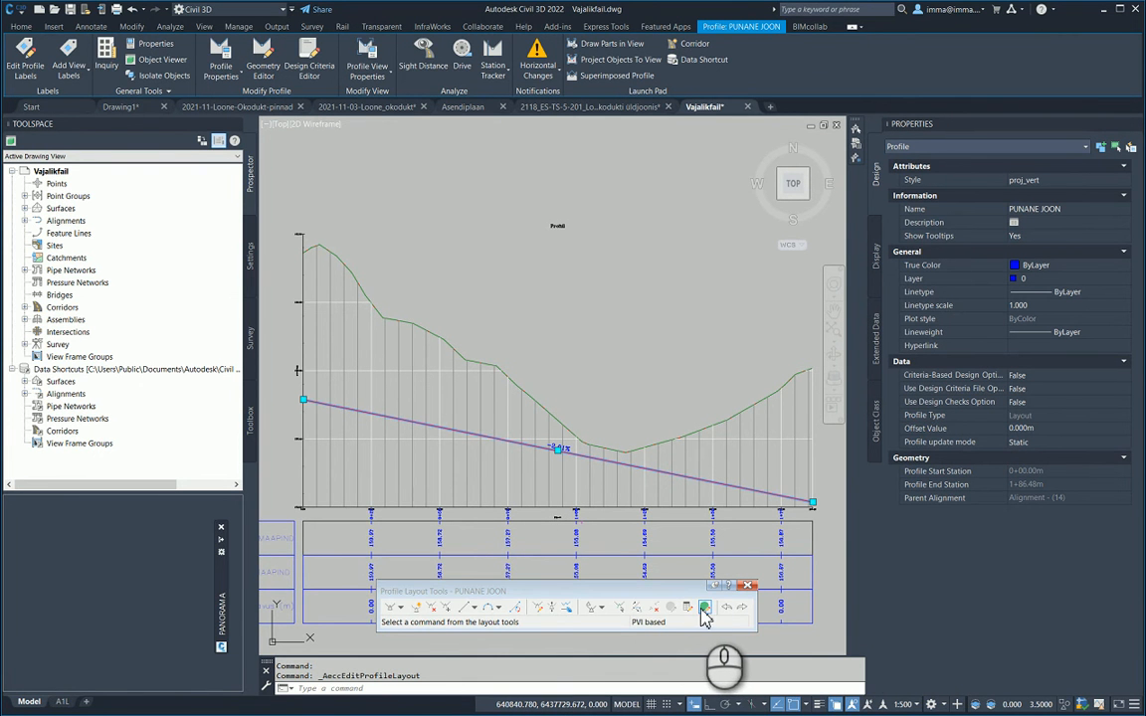
mouse_move(222, 591)
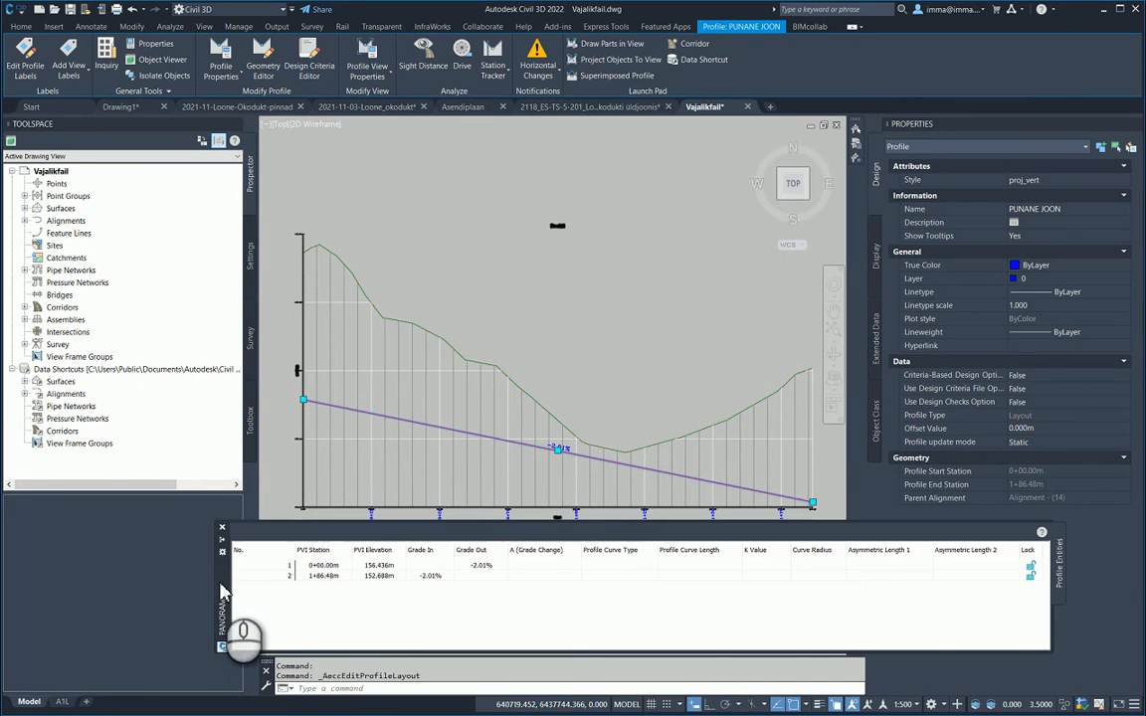
Step: Set the elevation of the PVI at station 0+00.00 to 157 m
click(378, 565)
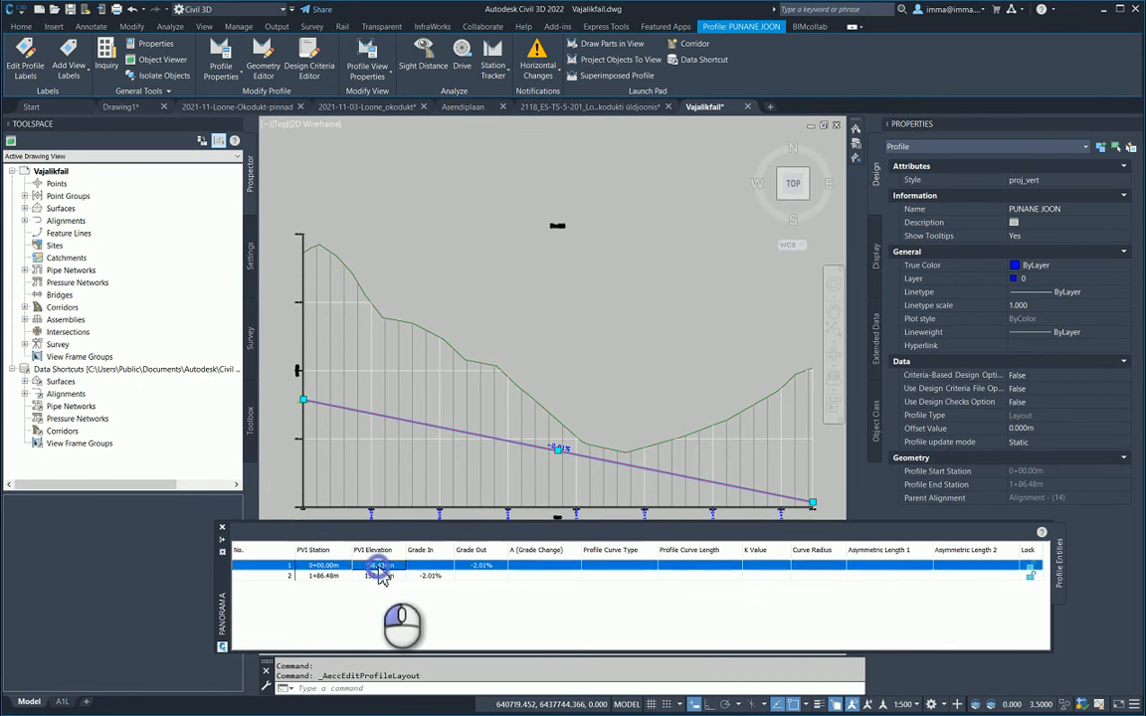
click(378, 565)
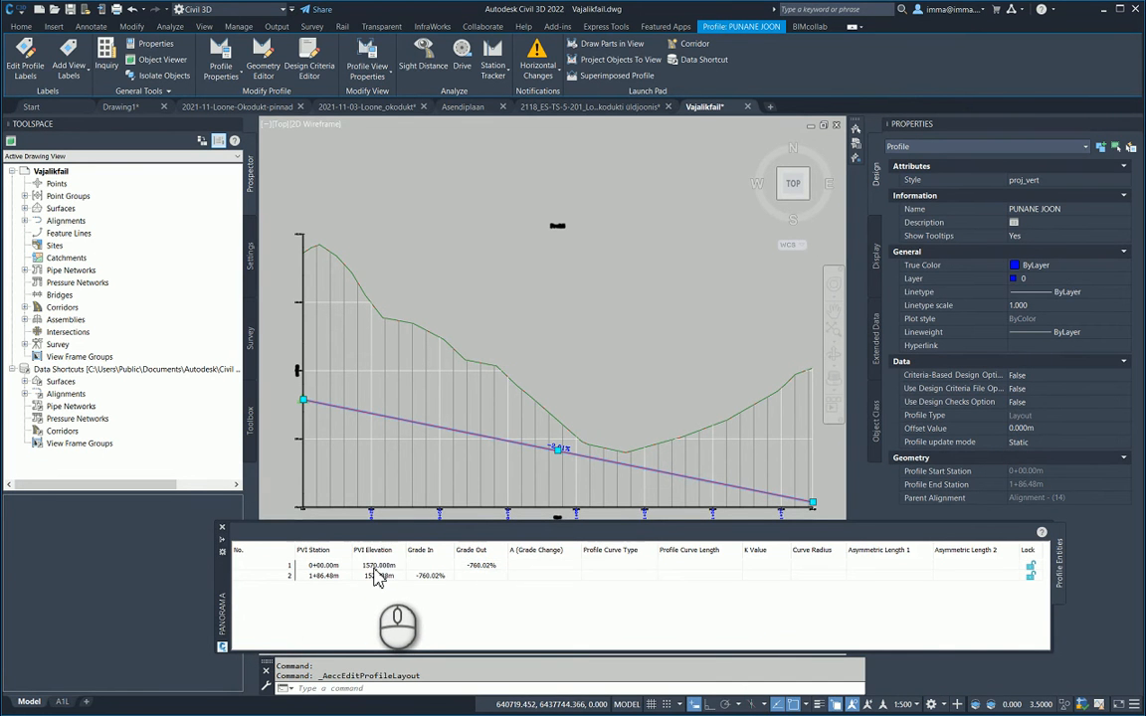
key(Return)
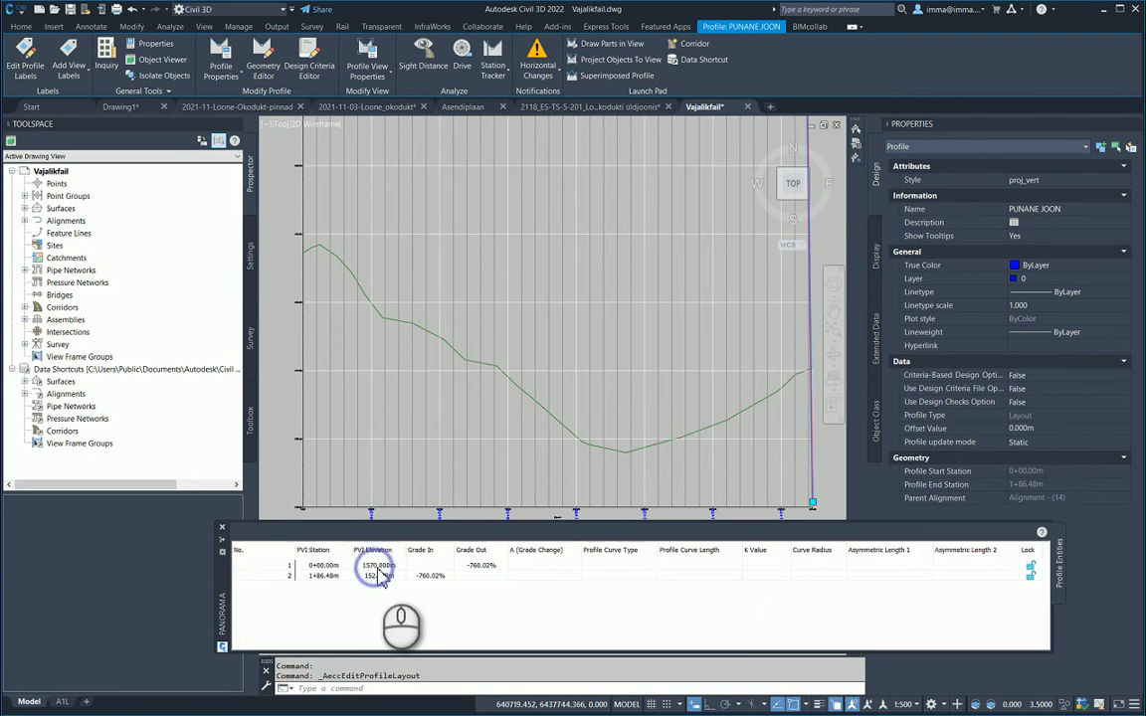
click(376, 565)
click(376, 564)
drag(366, 569, 413, 577)
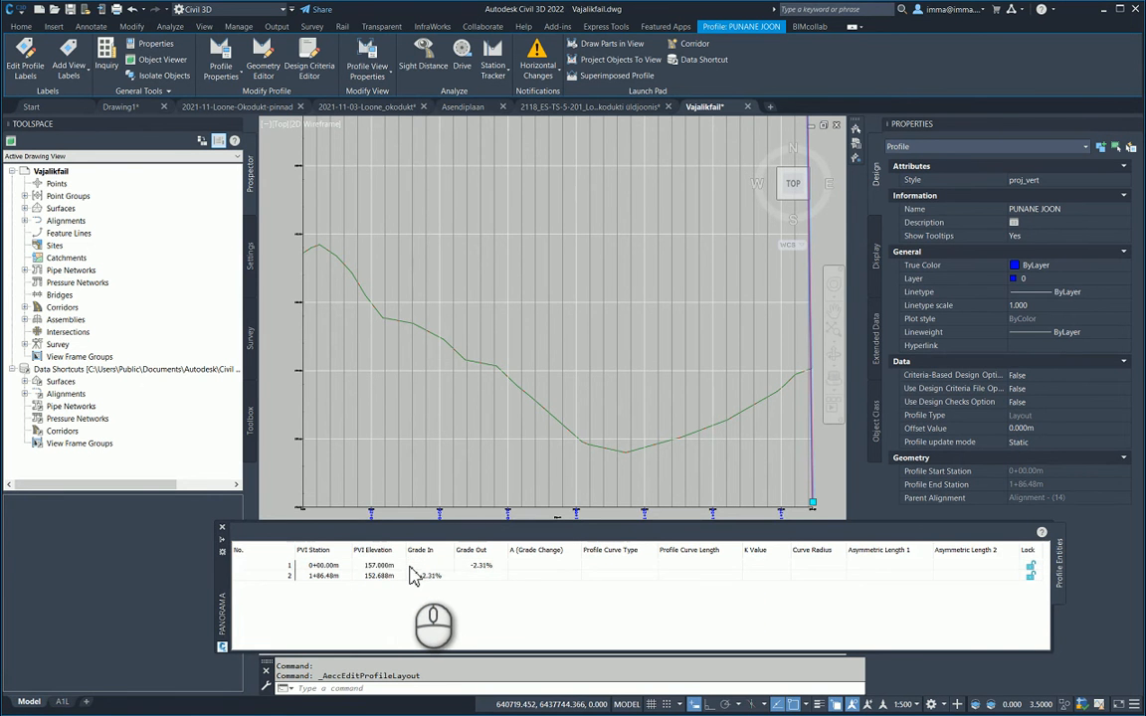
key(Return)
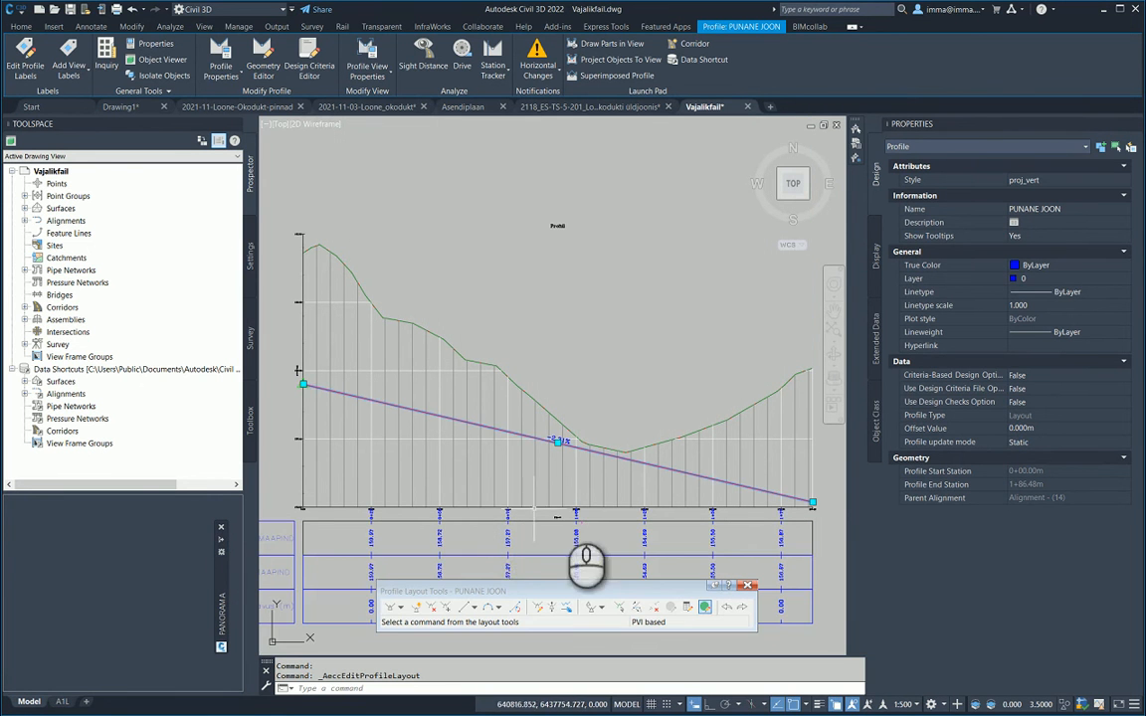
Step: Set the outgoing grade of the first PVI to -3%
middle_drag(592, 475, 583, 465)
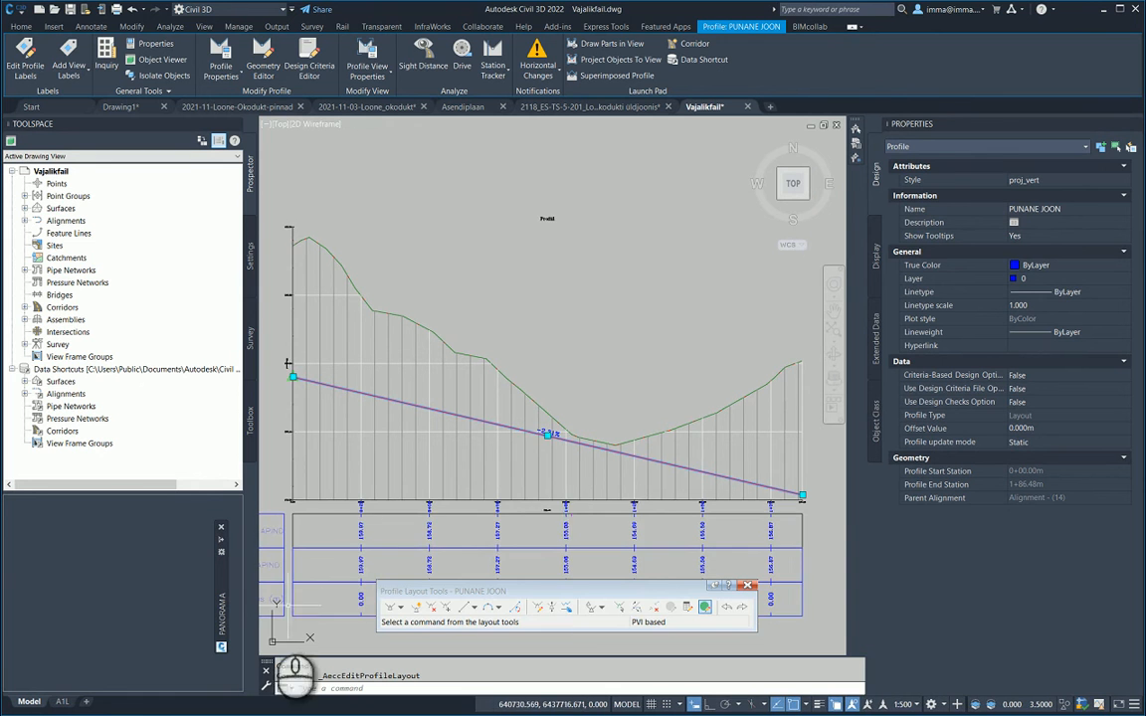
mouse_move(223, 621)
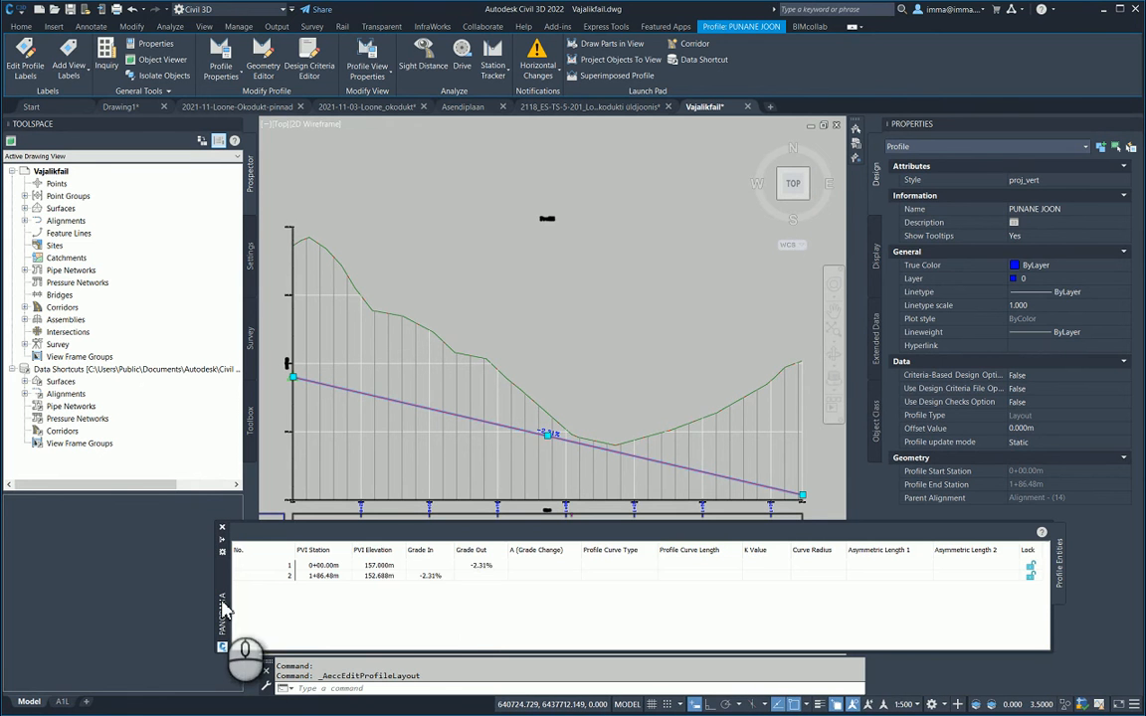
click(485, 567)
click(488, 567)
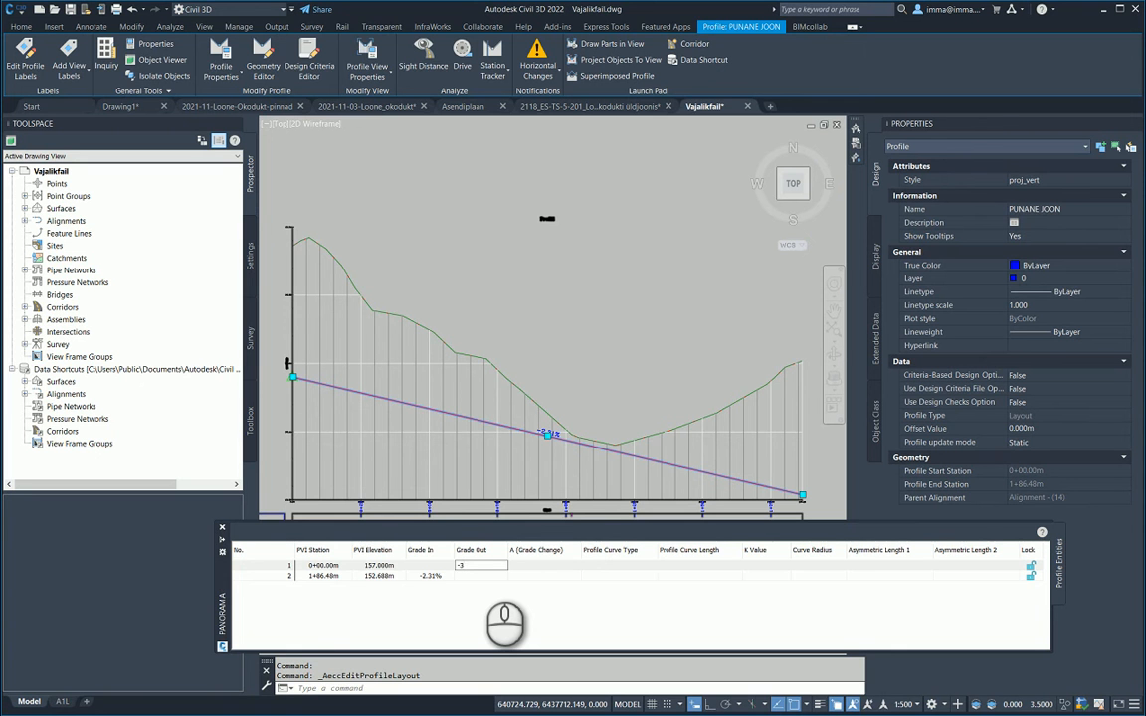
key(Return)
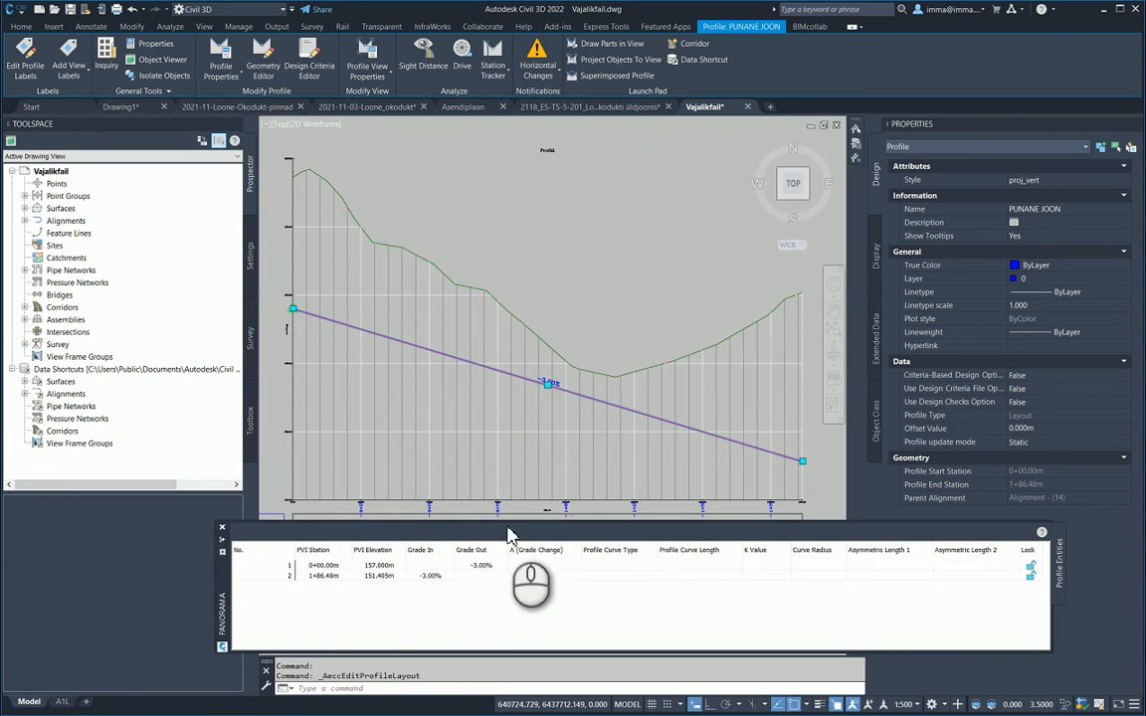
scroll(553, 382, up, 2)
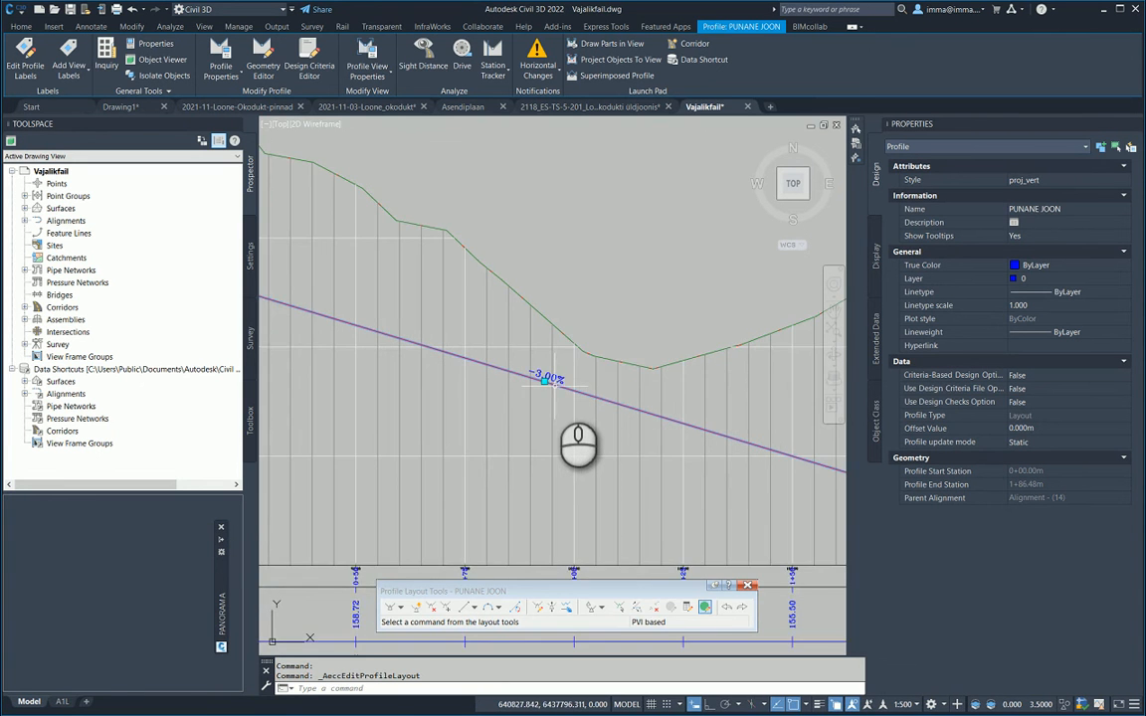
scroll(545, 386, down, 2)
scroll(557, 413, down, 2)
middle_drag(560, 420, 568, 429)
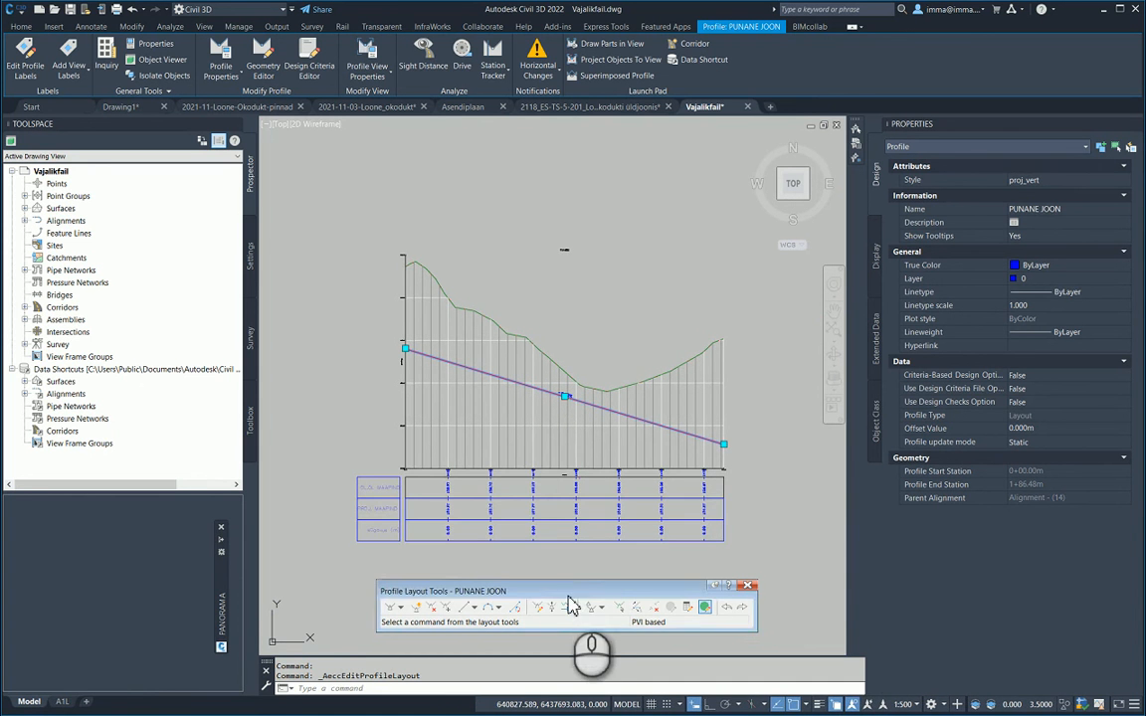
drag(574, 589, 566, 579)
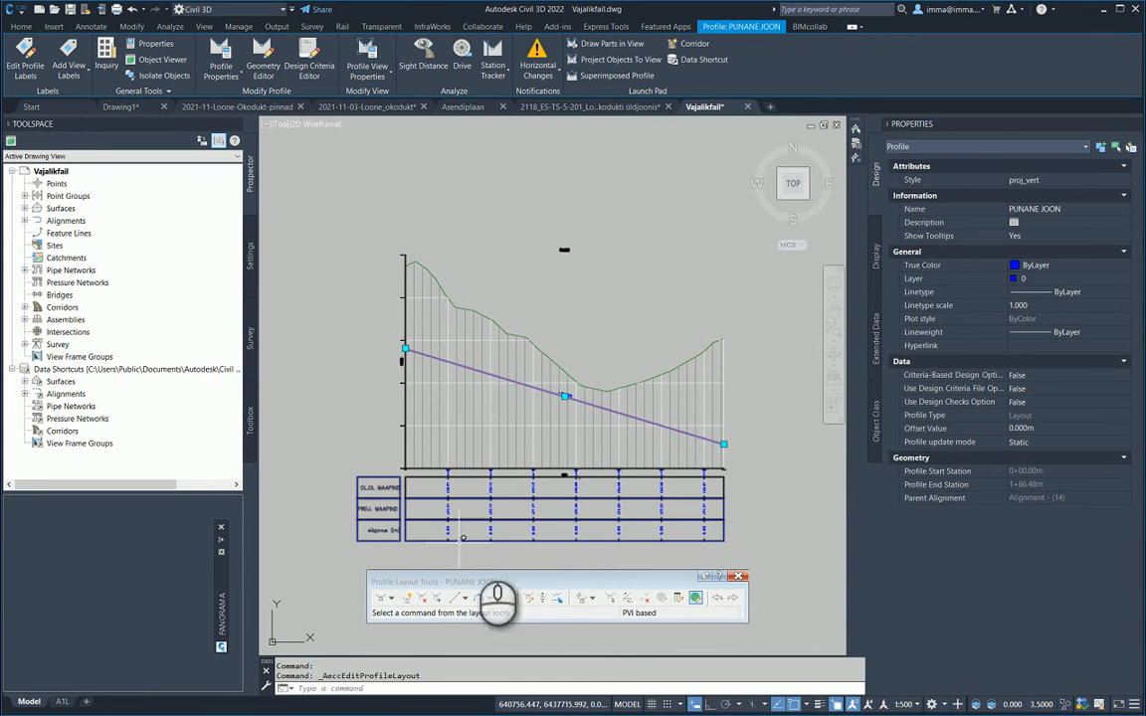
Step: In the profile view's band properties, set Profile1 of the PR. MP band to PUNANE JOON
key(Escape)
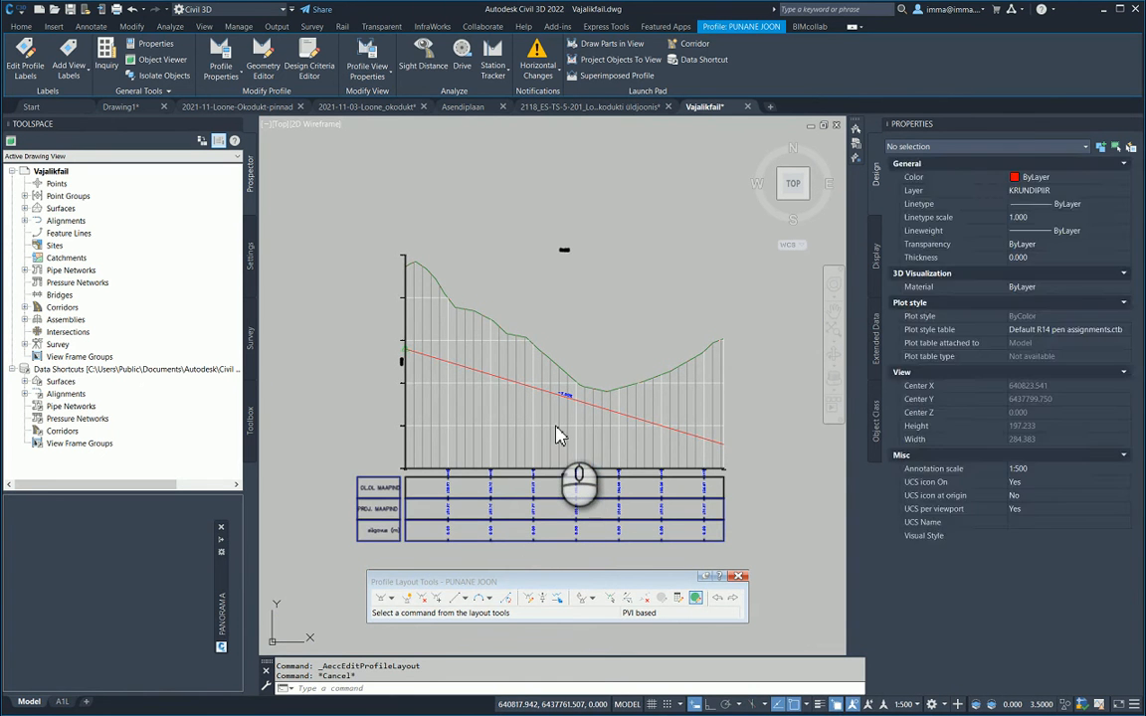
click(554, 428)
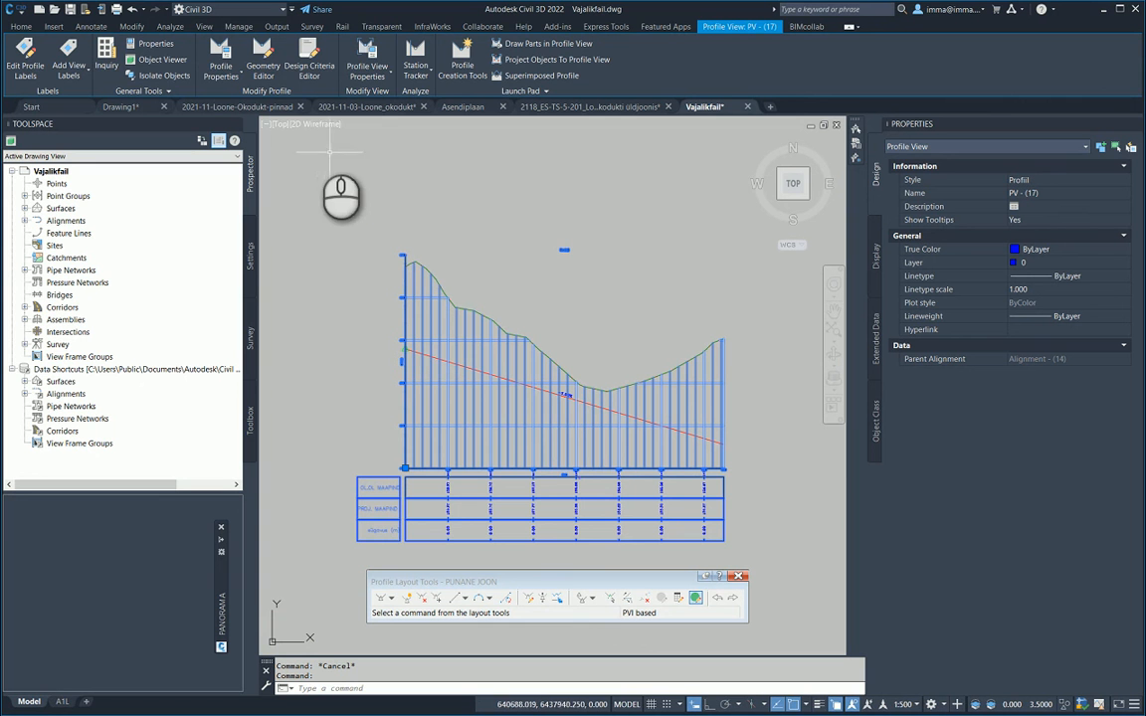
click(364, 62)
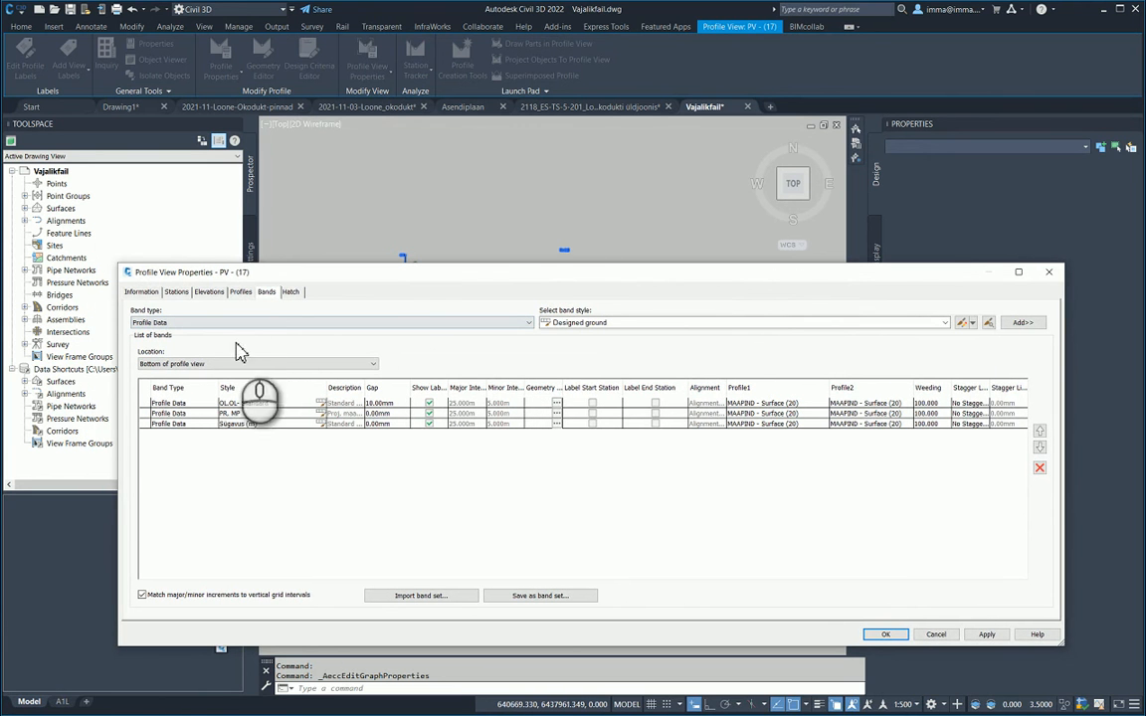
click(169, 413)
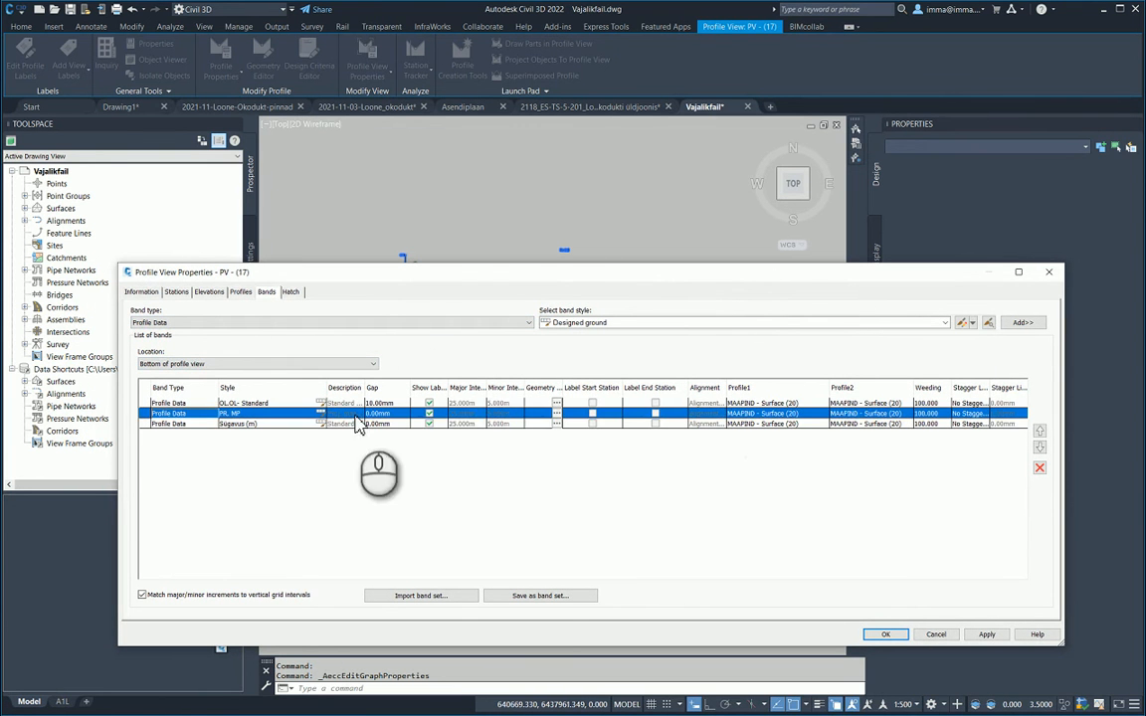
click(766, 413)
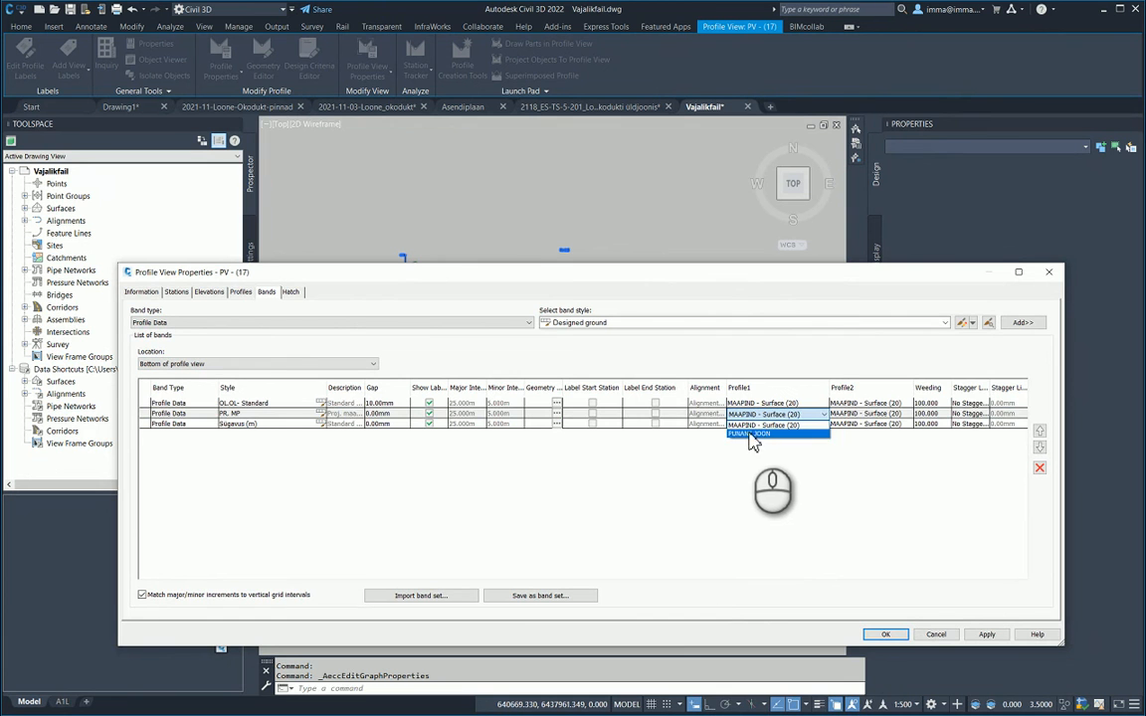
click(752, 436)
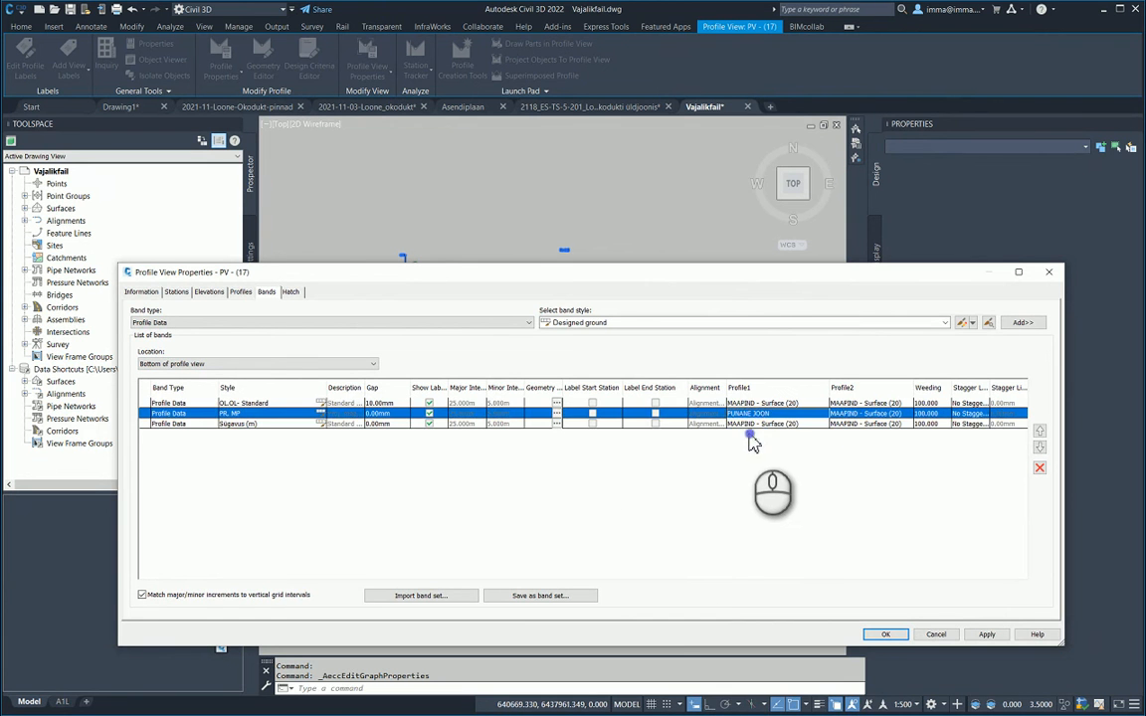
Step: Set Profile1 of the Sügavus (m) band to PUNANE JOON and apply the band changes to the profile view
click(172, 424)
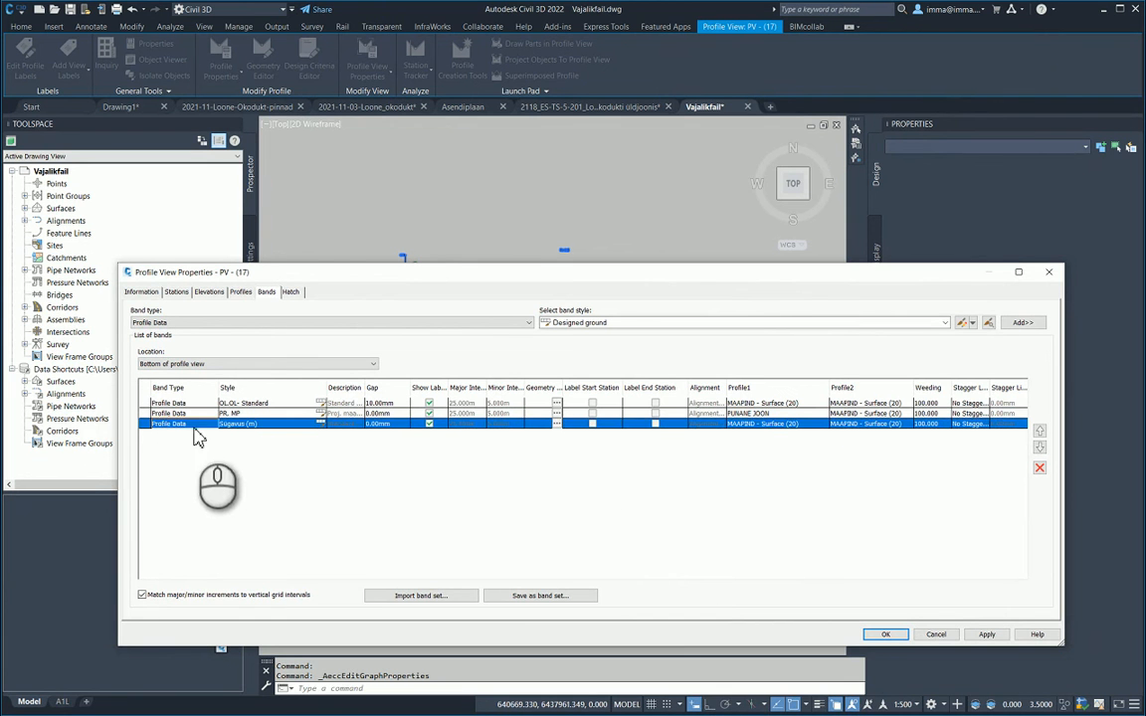
click(753, 433)
click(756, 441)
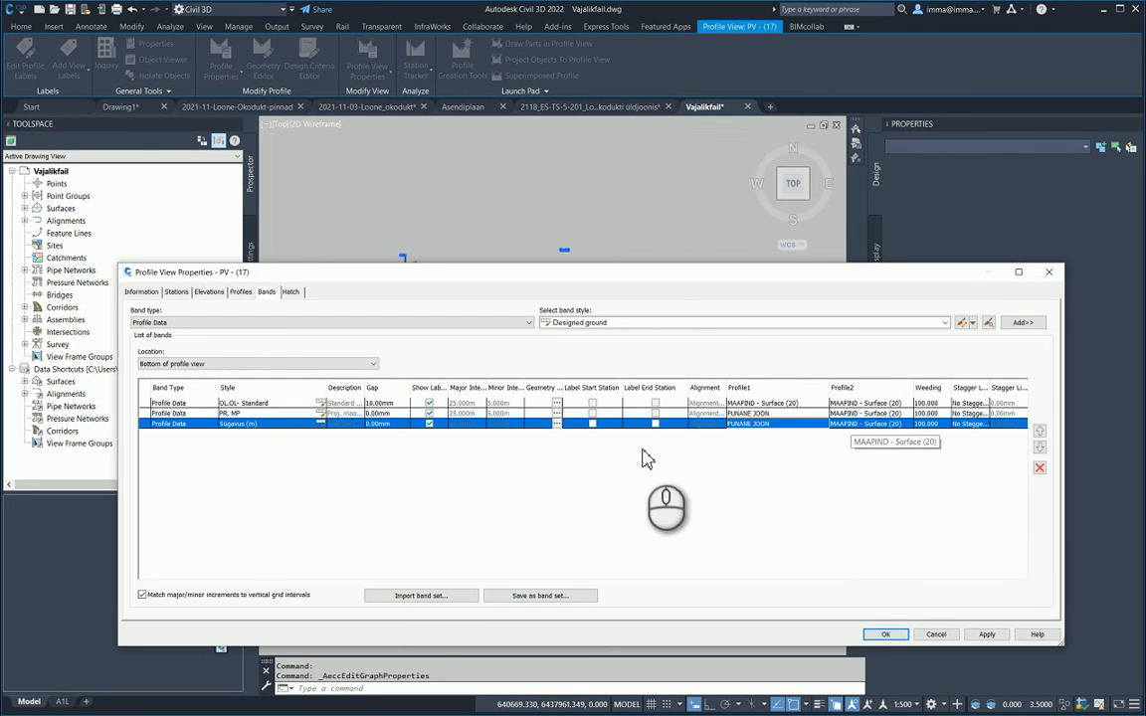
click(884, 635)
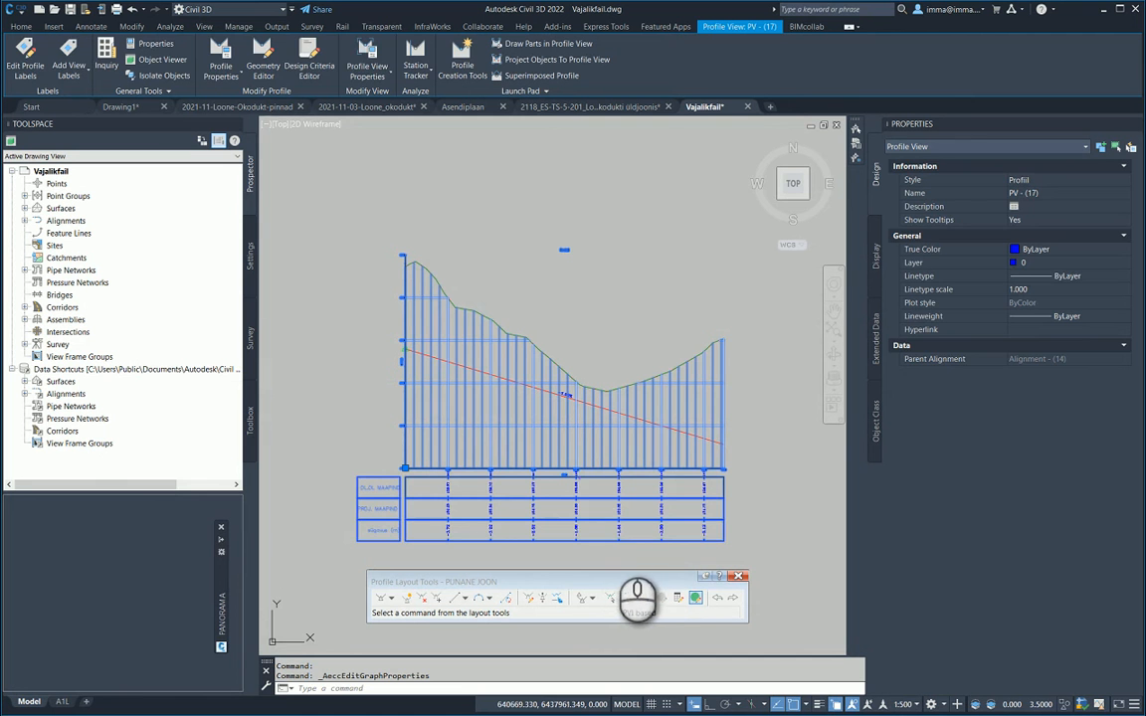
Step: Stretch the PUNANE JOON line's end PVI up along the end of the profile view to an elevation of about 152.07 m, using the Nearest snap
scroll(607, 540, up, 5)
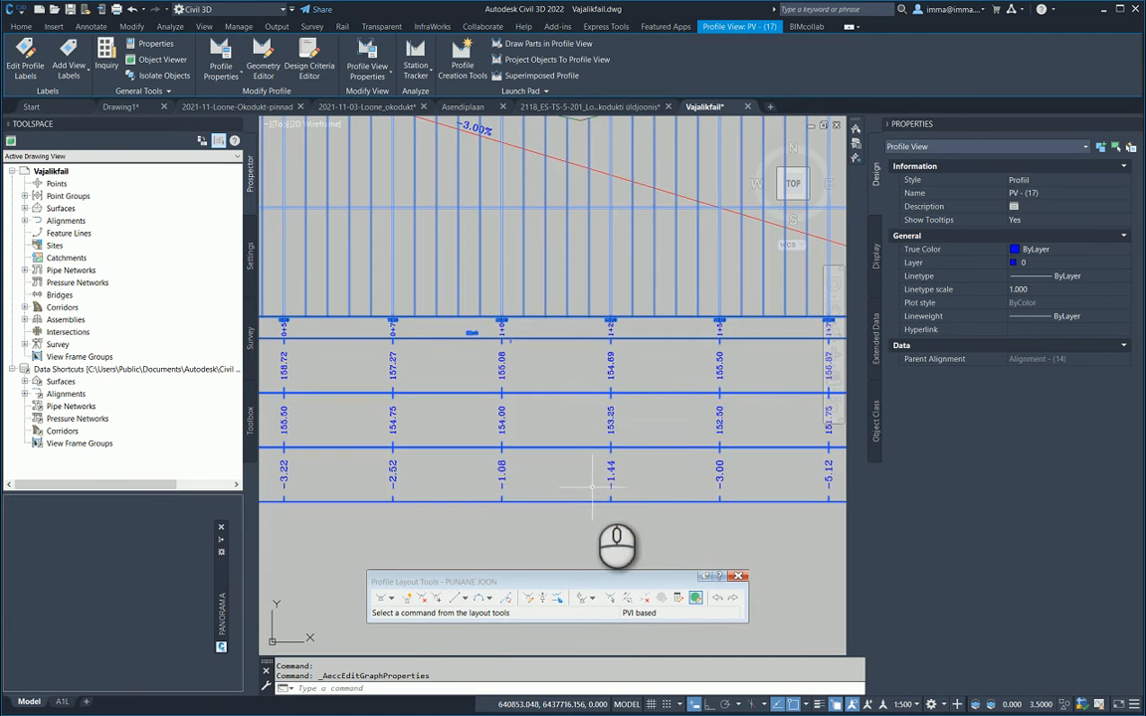
scroll(626, 436, down, 2)
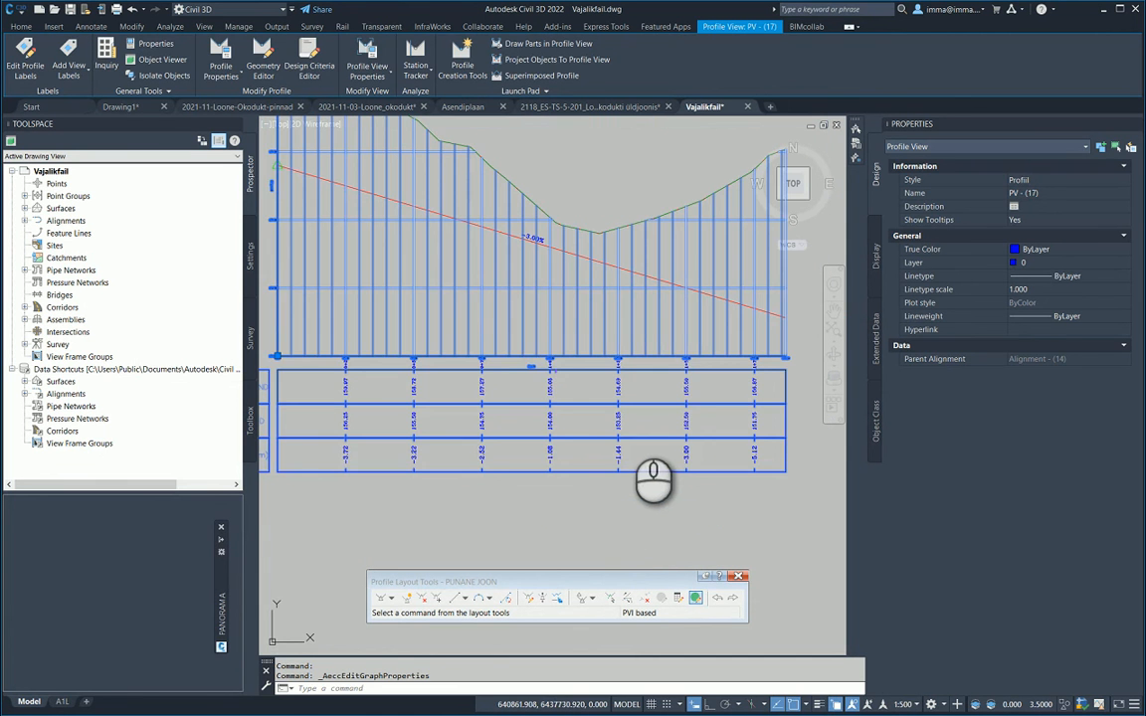
middle_drag(624, 417, 643, 456)
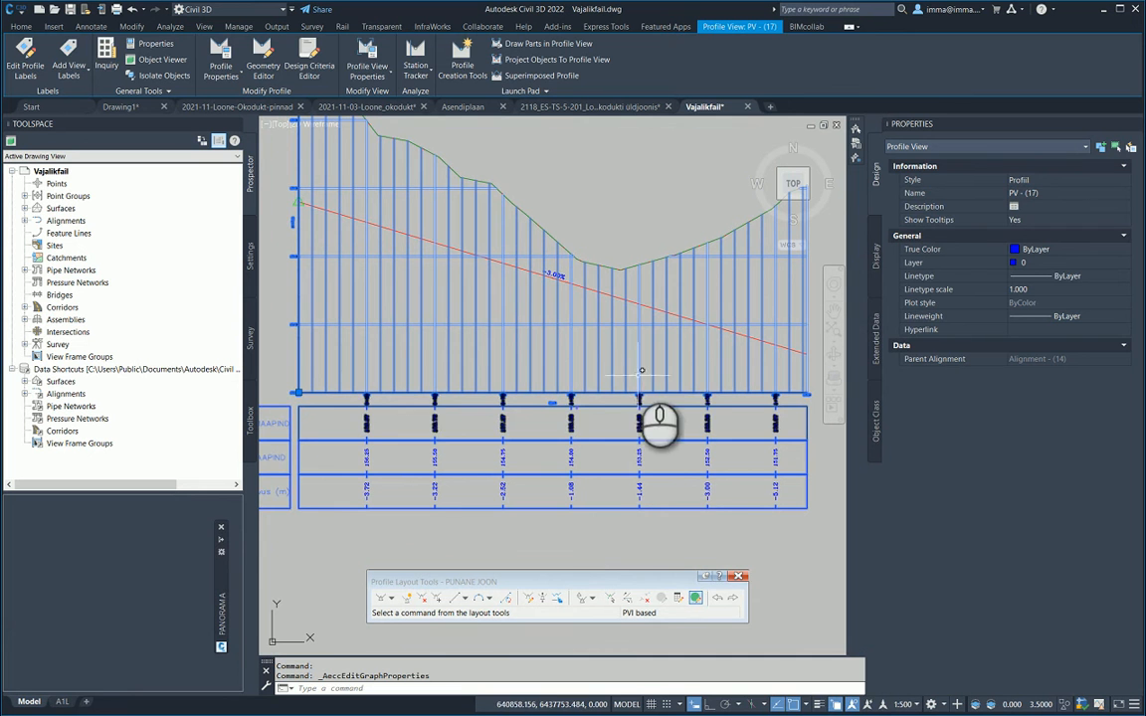
click(645, 307)
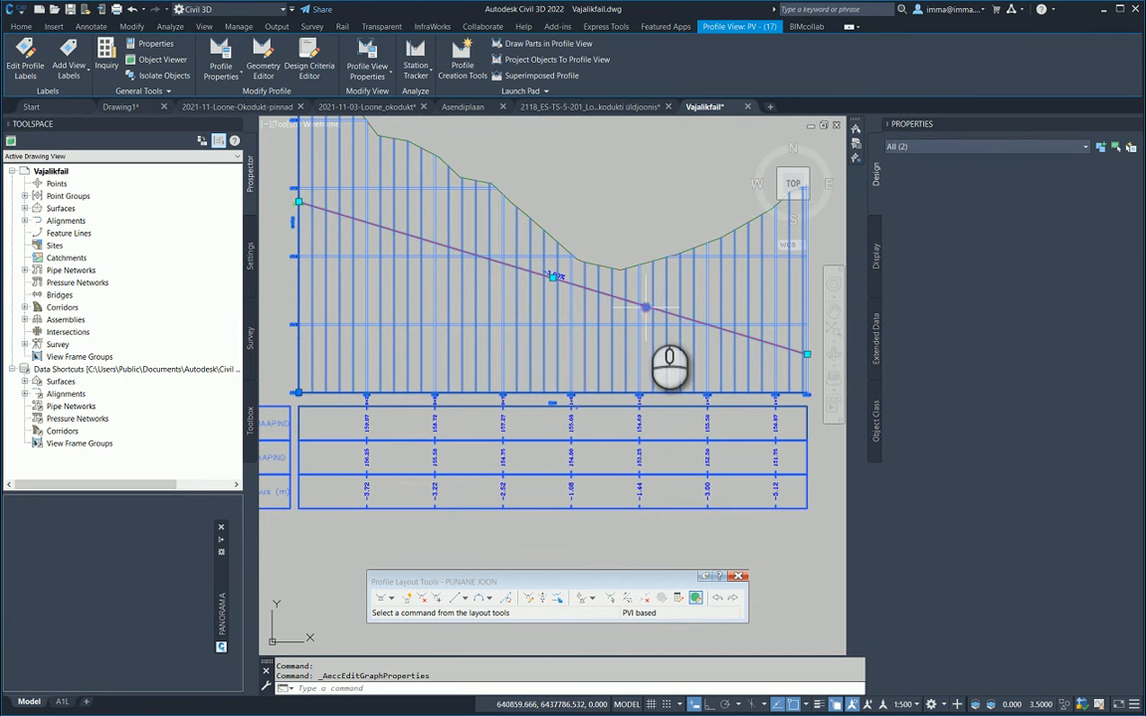
click(807, 355)
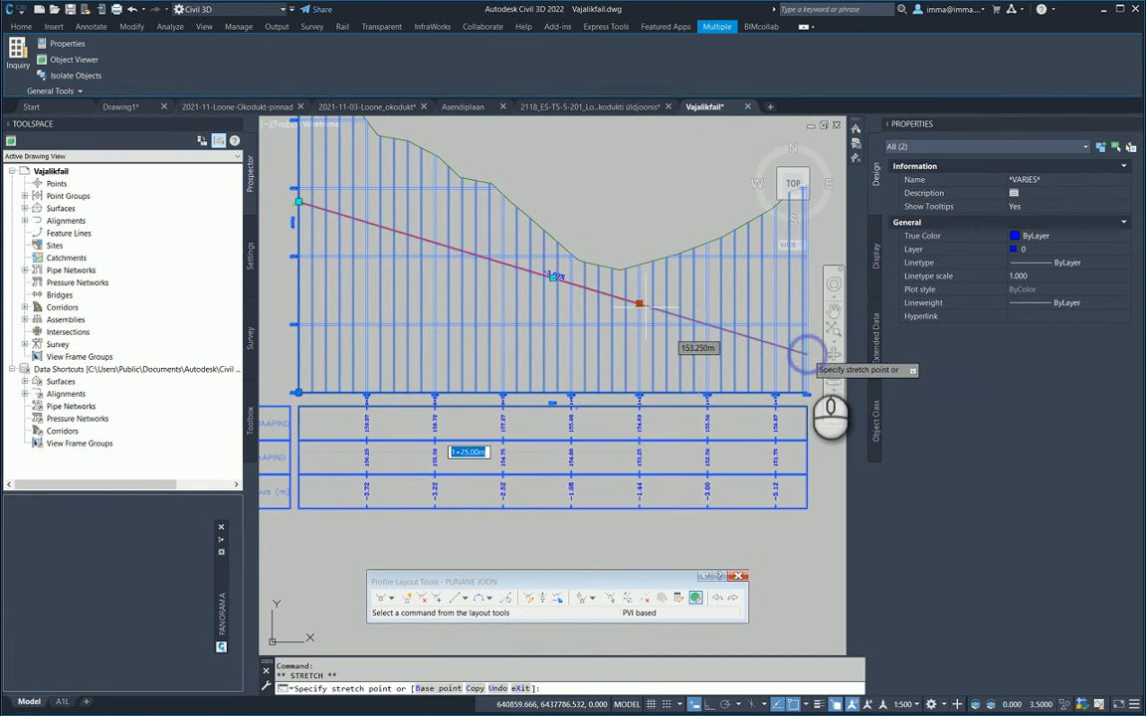
shift+right_click(801, 340)
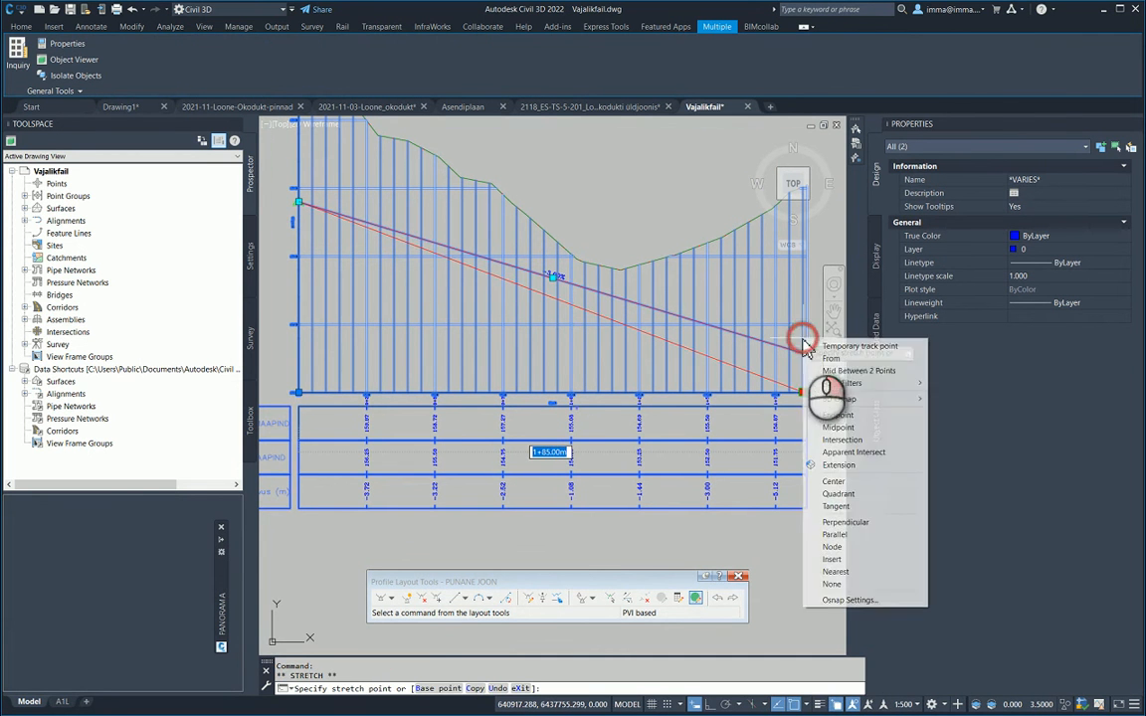
click(862, 574)
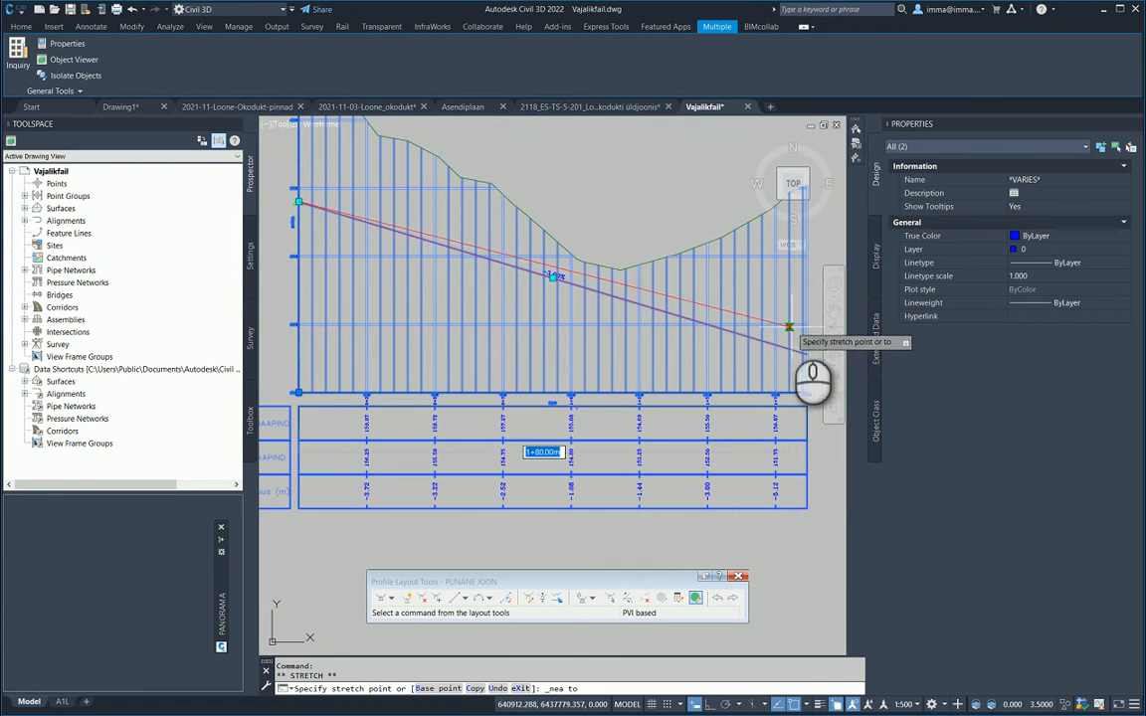
click(805, 335)
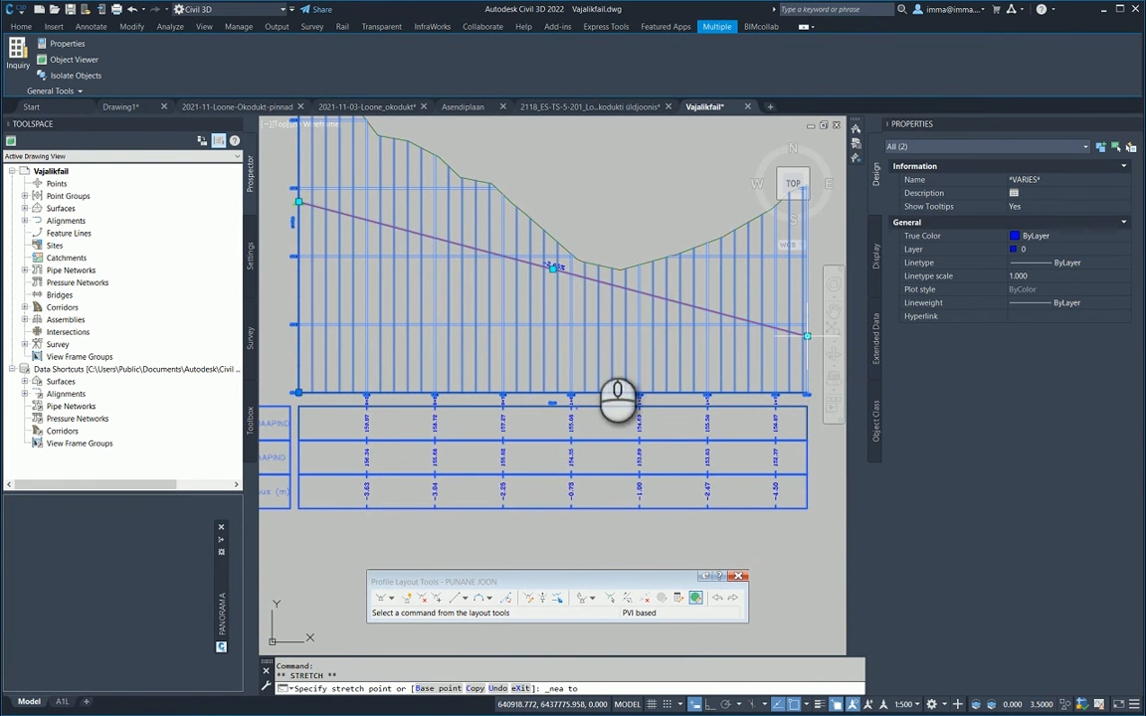
Step: Bring up the profile entity table of PUNANE JOON to check its PVI elevations and grades after the stretch
click(693, 595)
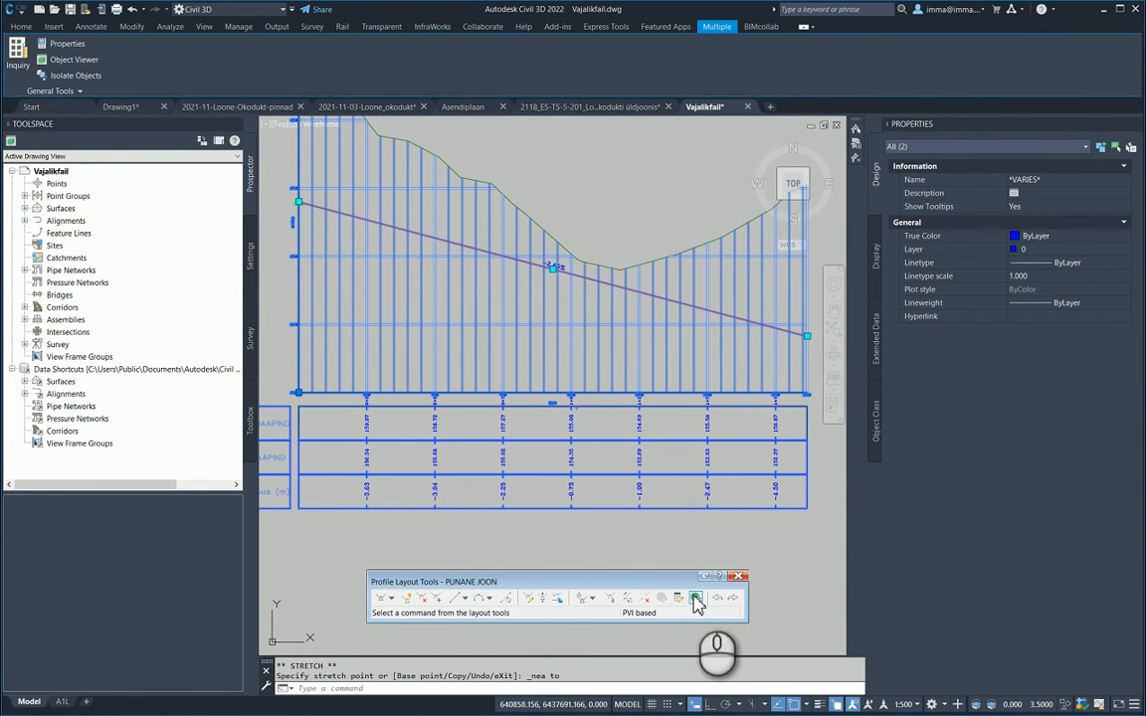
click(694, 596)
mouse_move(223, 609)
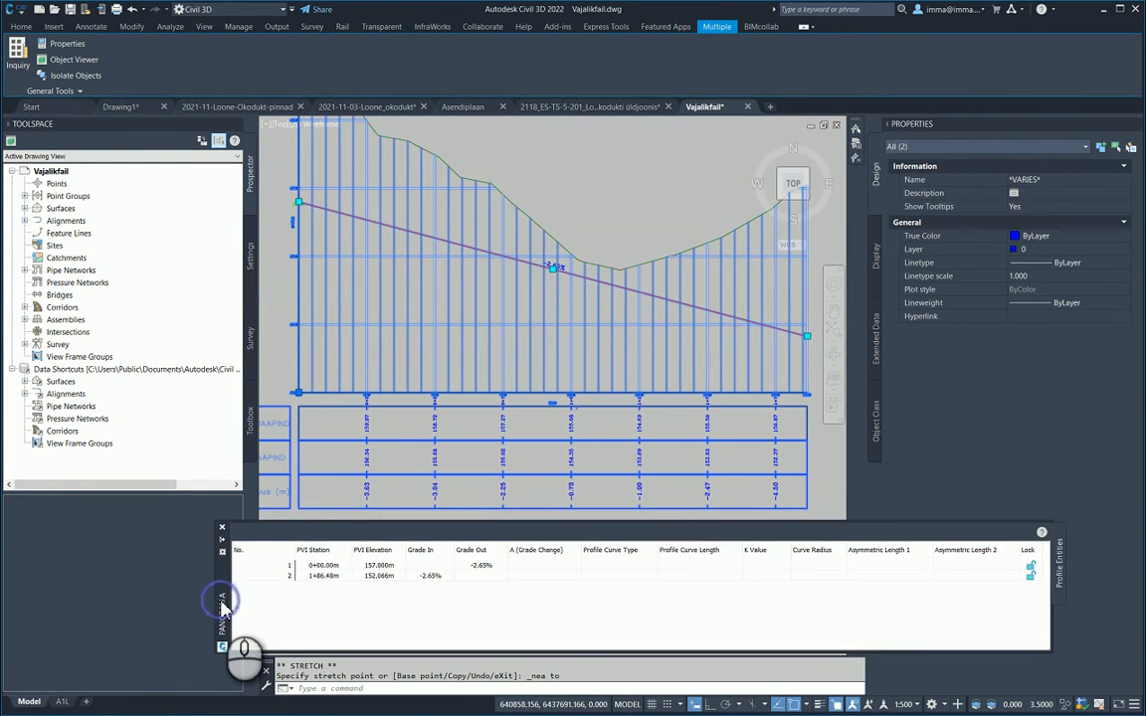